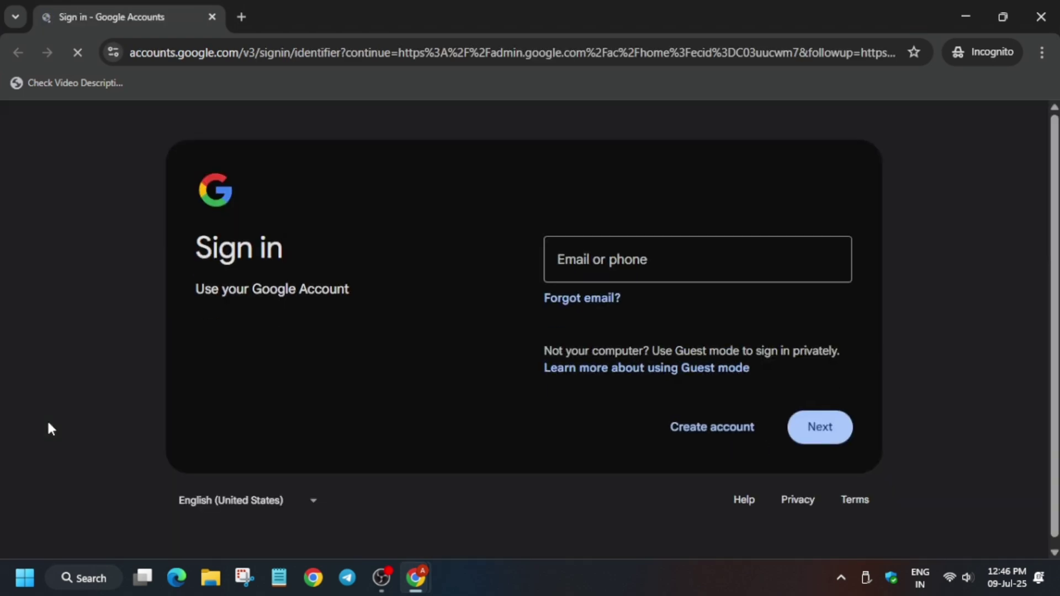
Sign in with the lab student's email and password copied from the lab window
{"action": "key", "text": "alt+Tab"}
{"action": "left_click", "coordinate": [166, 397]}
{"action": "key", "text": "alt+Tab"}
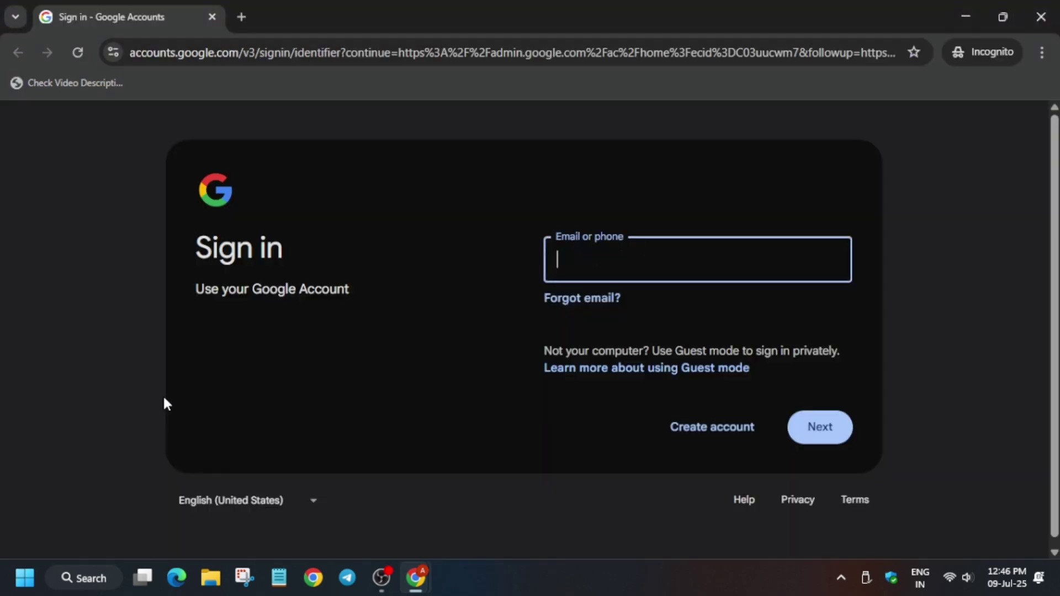
{"action": "key", "text": "ctrl+v"}
{"action": "key", "text": "Return"}
{"action": "key", "text": "alt+Tab"}
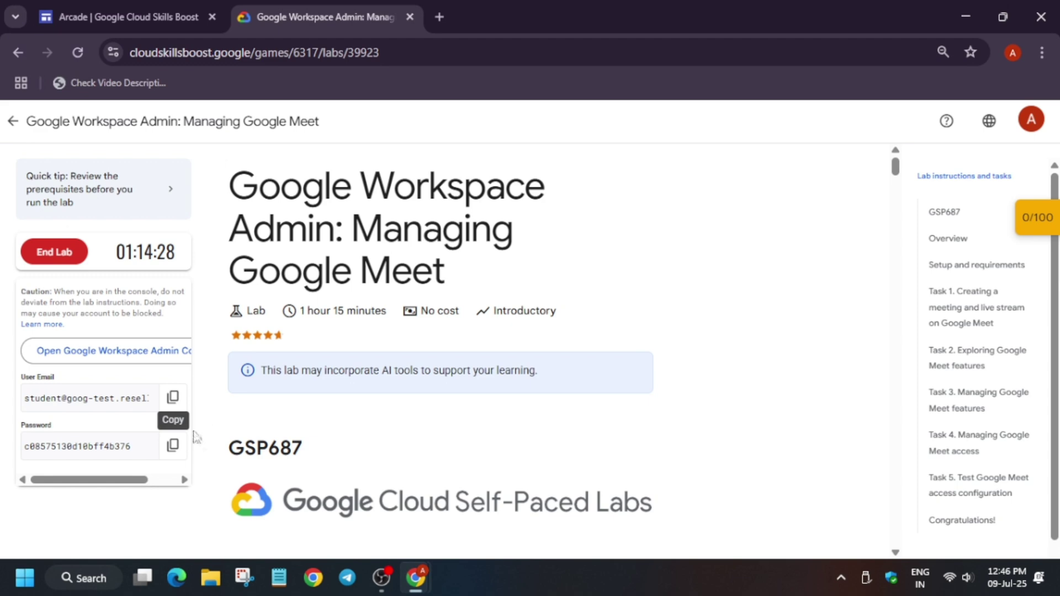
{"action": "left_click", "coordinate": [168, 445]}
{"action": "key", "text": "alt+Tab"}
{"action": "key", "text": "ctrl+v"}
{"action": "key", "text": "Return"}
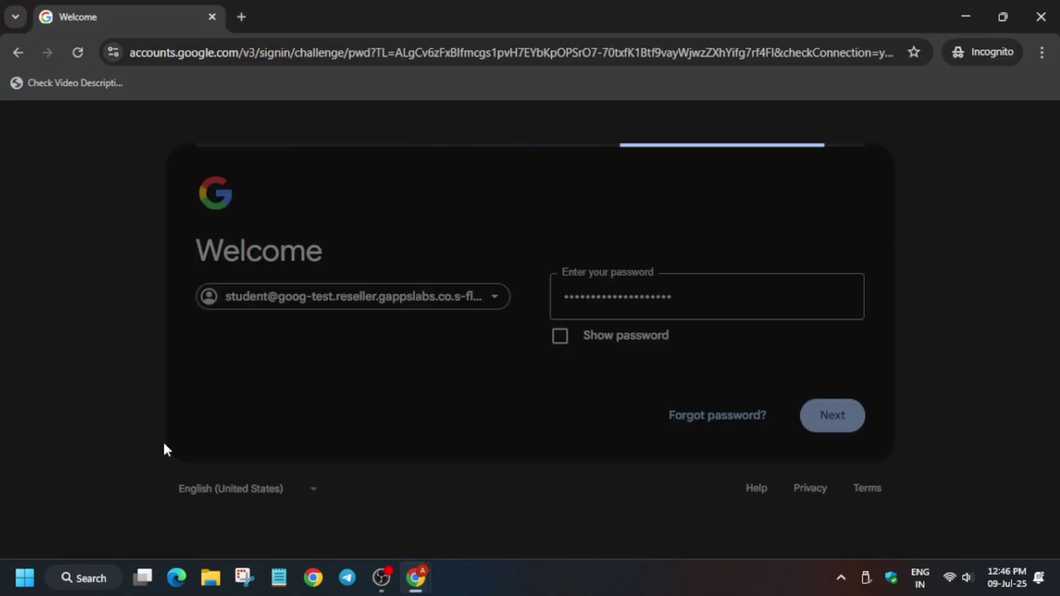
Accept the Admin console terms of service
{"action": "scroll", "coordinate": [608, 385], "scroll_direction": "down", "scroll_amount": 8}
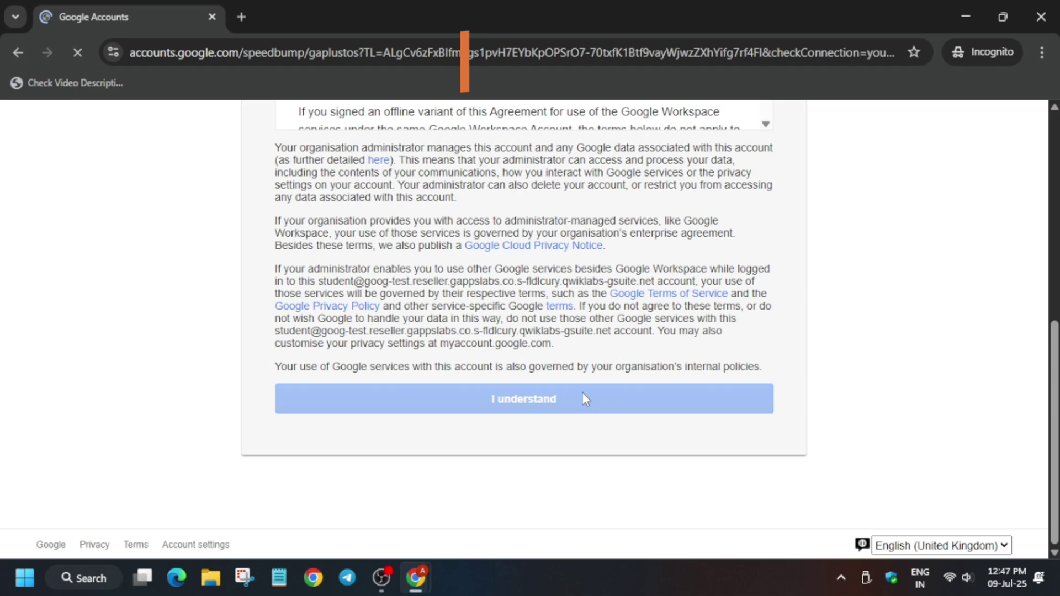
{"action": "scroll", "coordinate": [585, 398], "scroll_direction": "down", "scroll_amount": 10}
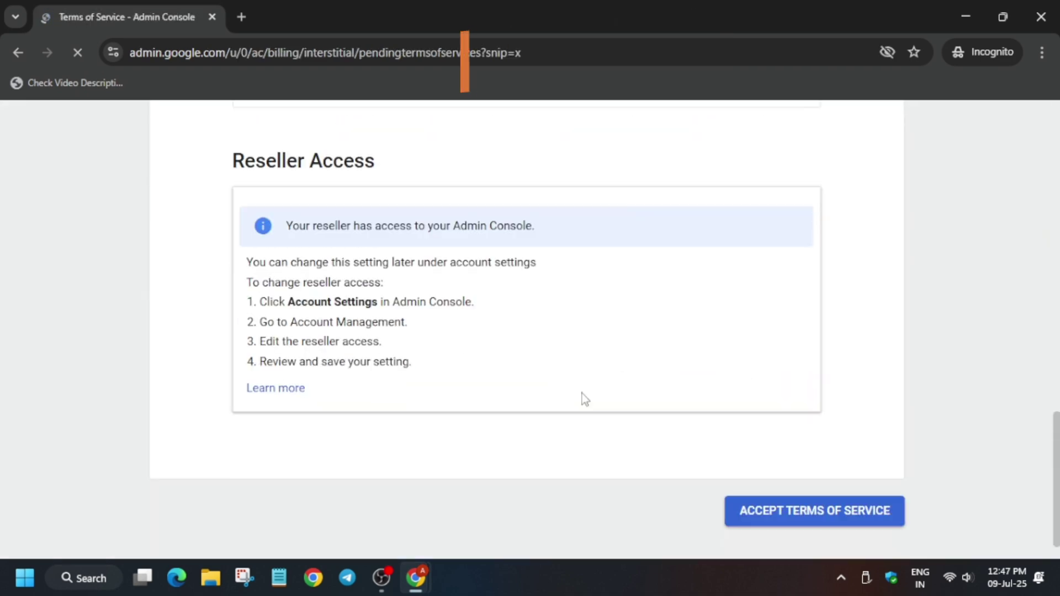
{"action": "left_click", "coordinate": [834, 505]}
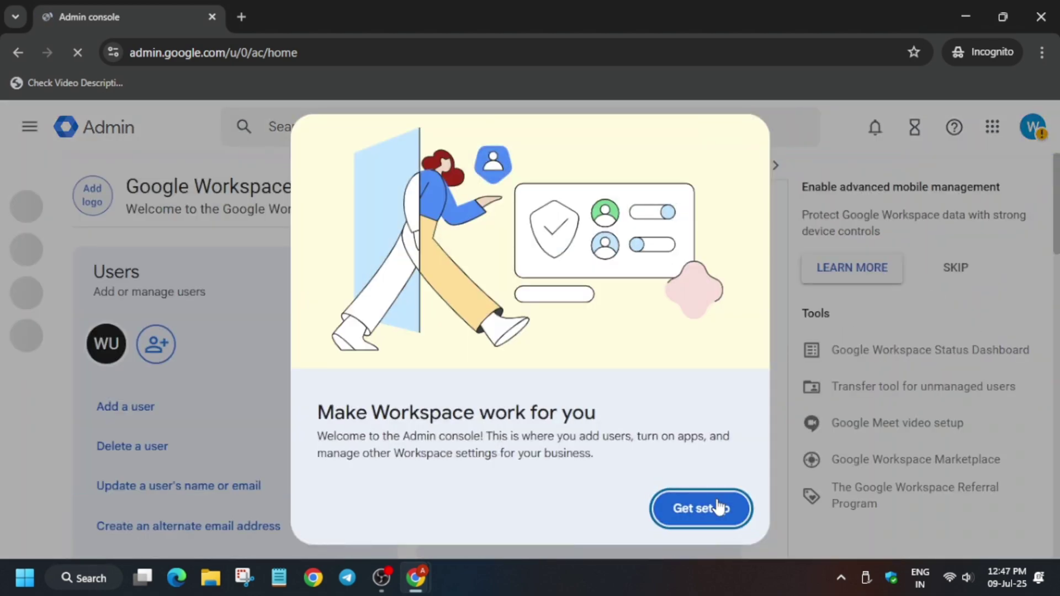
Dismiss the welcome dialog and confirm domain verification as 'My domain uses a different host', then close setup
{"action": "left_click", "coordinate": [718, 505]}
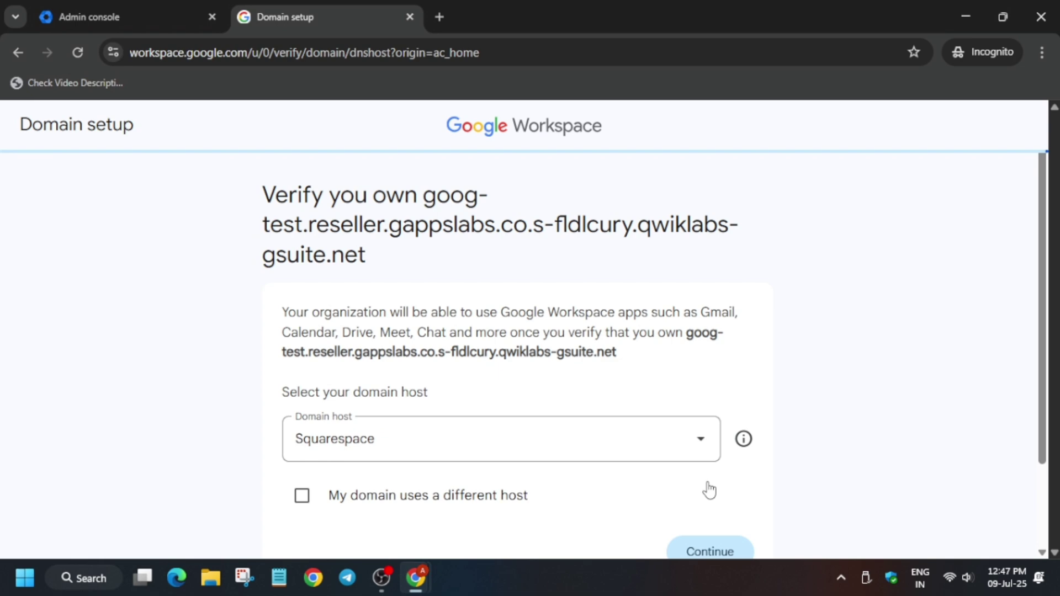
{"action": "left_click", "coordinate": [301, 495]}
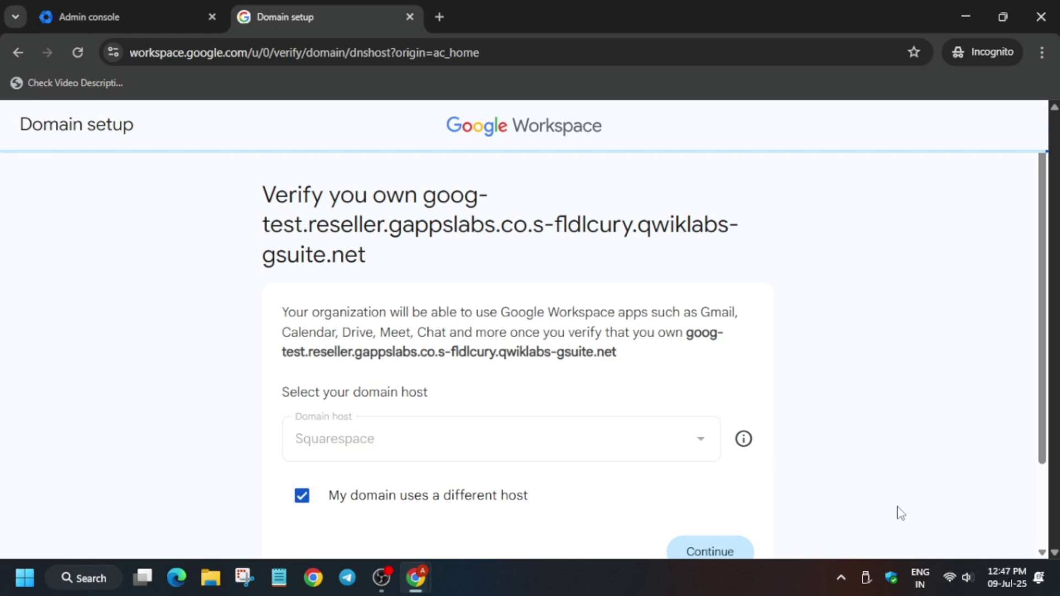
{"action": "scroll", "coordinate": [747, 456], "scroll_direction": "down", "scroll_amount": 2}
{"action": "left_click", "coordinate": [745, 448]}
{"action": "scroll", "coordinate": [745, 448], "scroll_direction": "down", "scroll_amount": 4}
{"action": "left_click", "coordinate": [278, 516]}
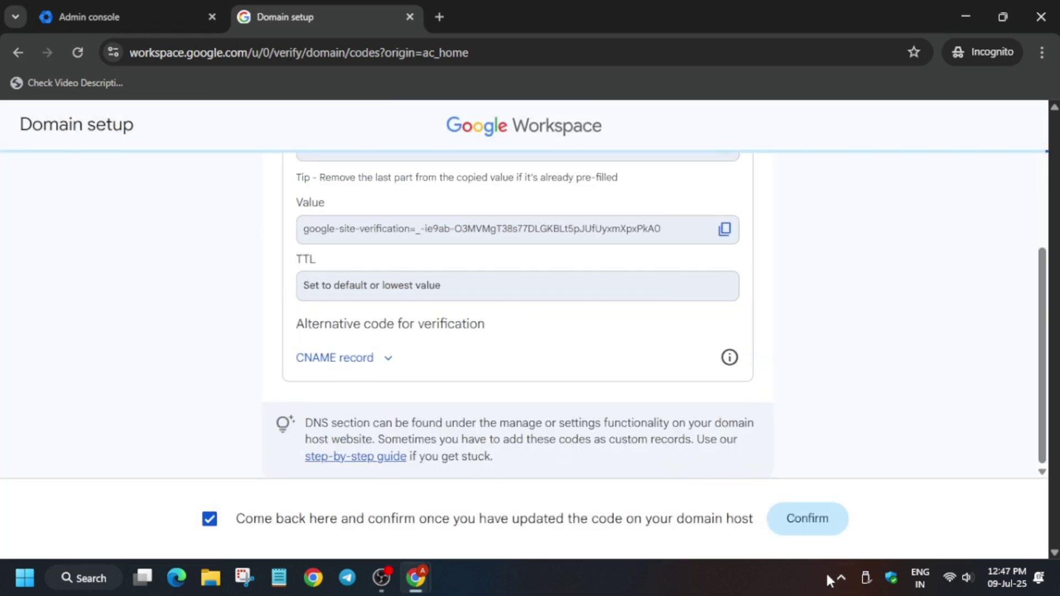
{"action": "left_click", "coordinate": [830, 527]}
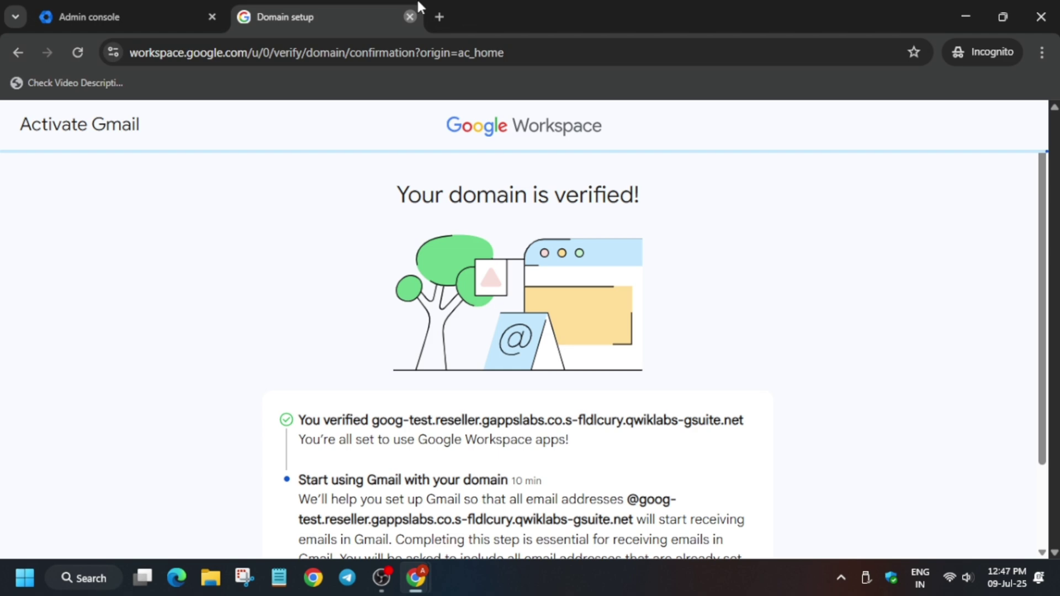
{"action": "left_click", "coordinate": [410, 17]}
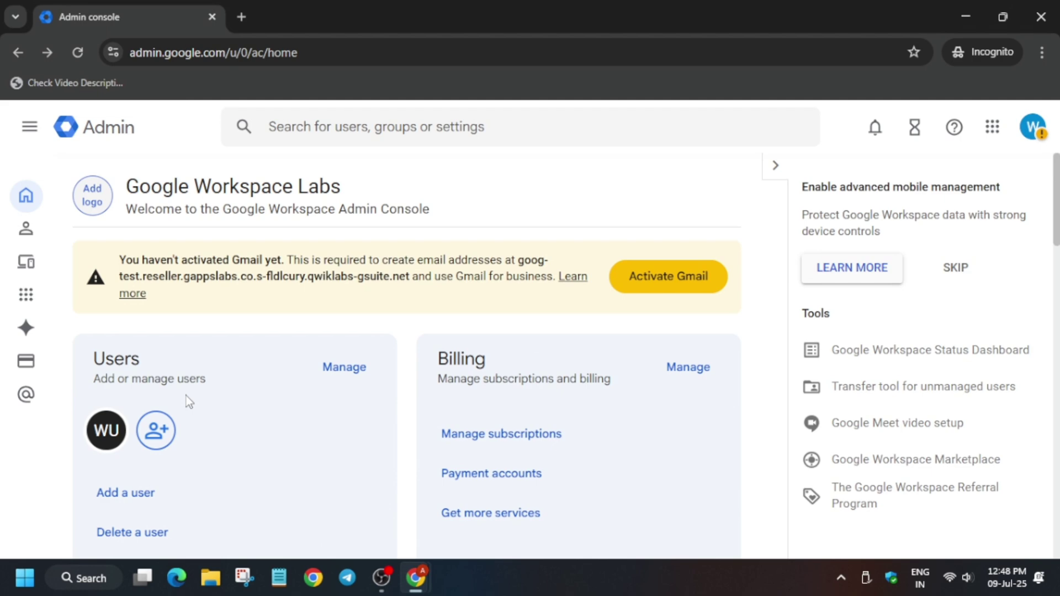
Search the admin settings for 'meet' and open the Google Meet app settings
{"action": "left_click", "coordinate": [422, 120]}
{"action": "type", "text": "meet"}
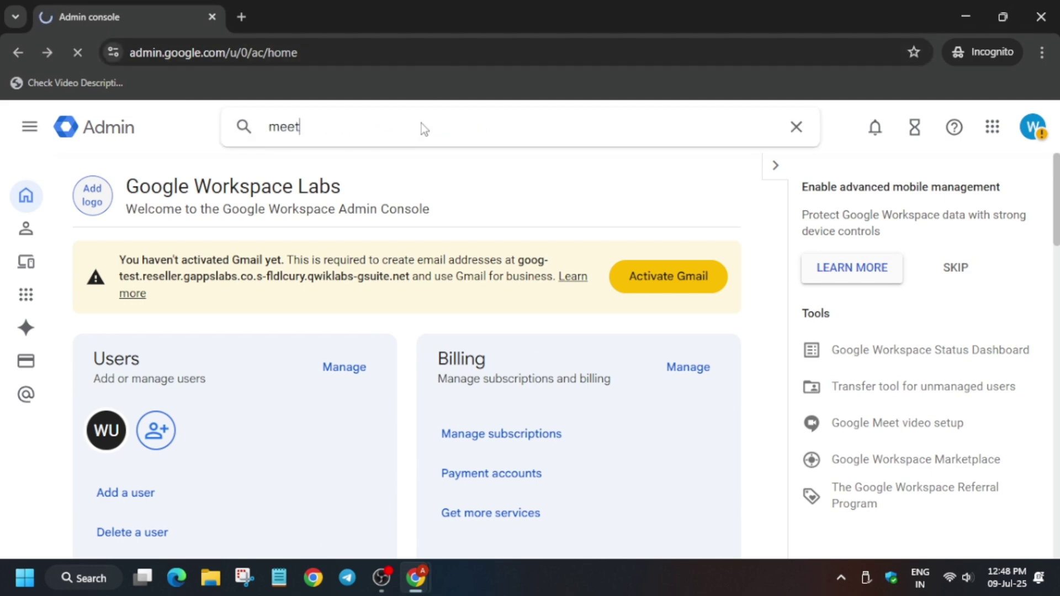
{"action": "key", "text": "Return"}
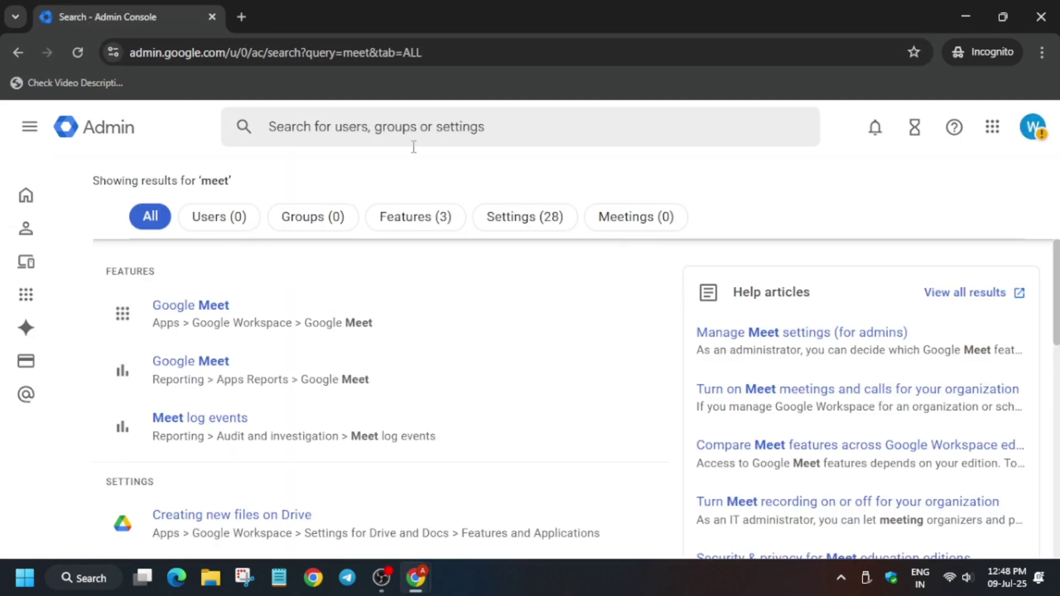
{"action": "left_click", "coordinate": [221, 307]}
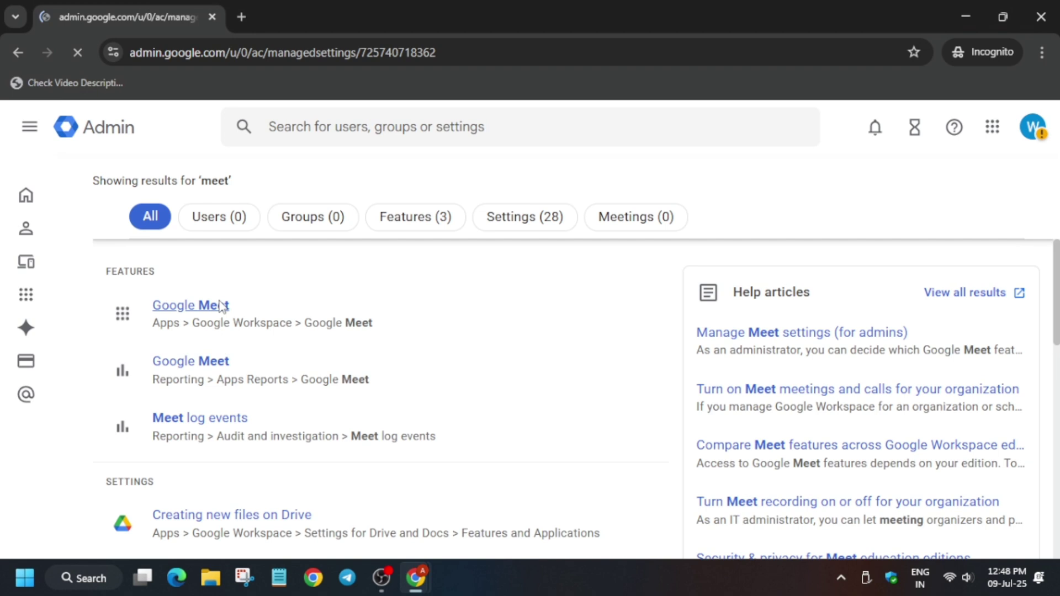
Save Google Meet's service status as OFF for everyone and confirm turning it off
{"action": "left_click", "coordinate": [1000, 303]}
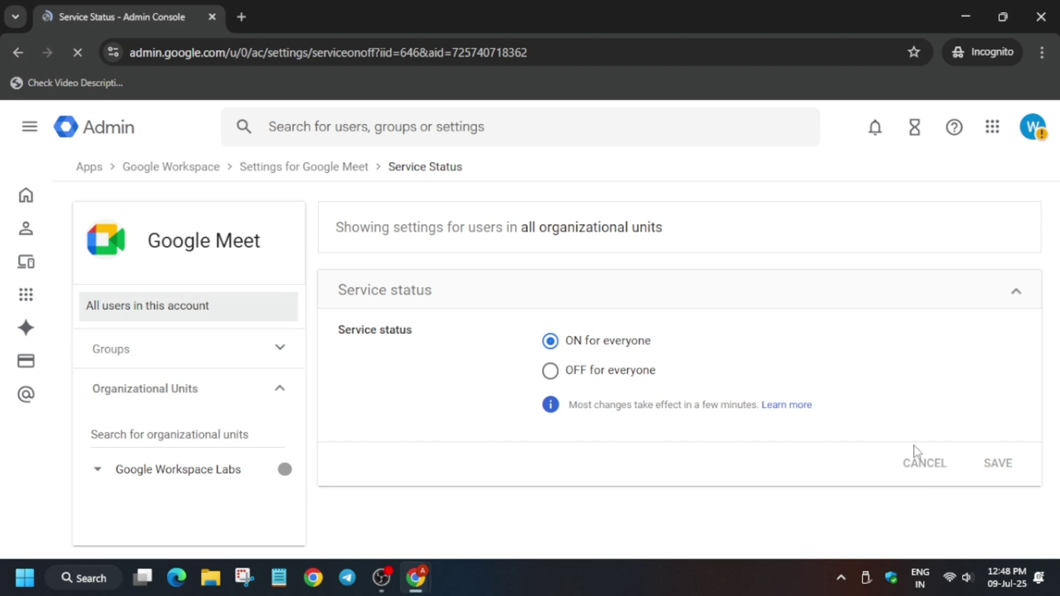
{"action": "left_click", "coordinate": [594, 373]}
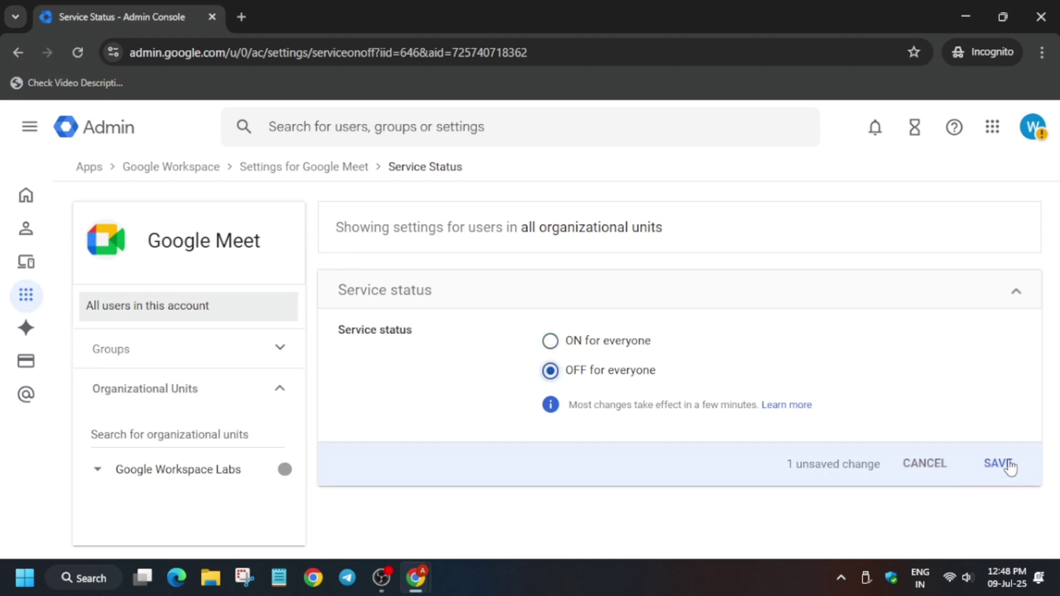
{"action": "left_click", "coordinate": [1006, 464]}
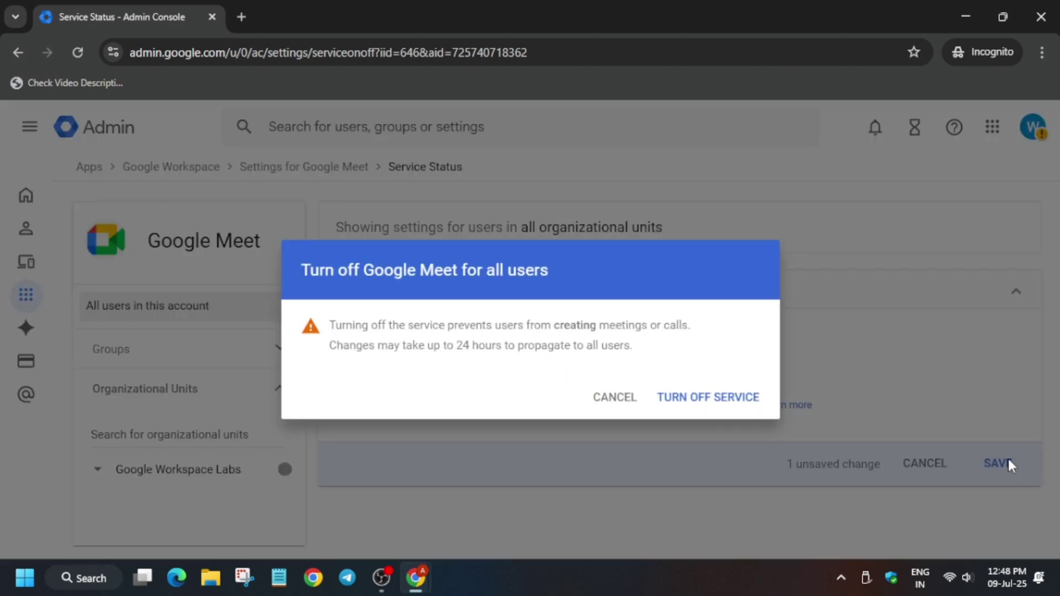
{"action": "left_click", "coordinate": [718, 398]}
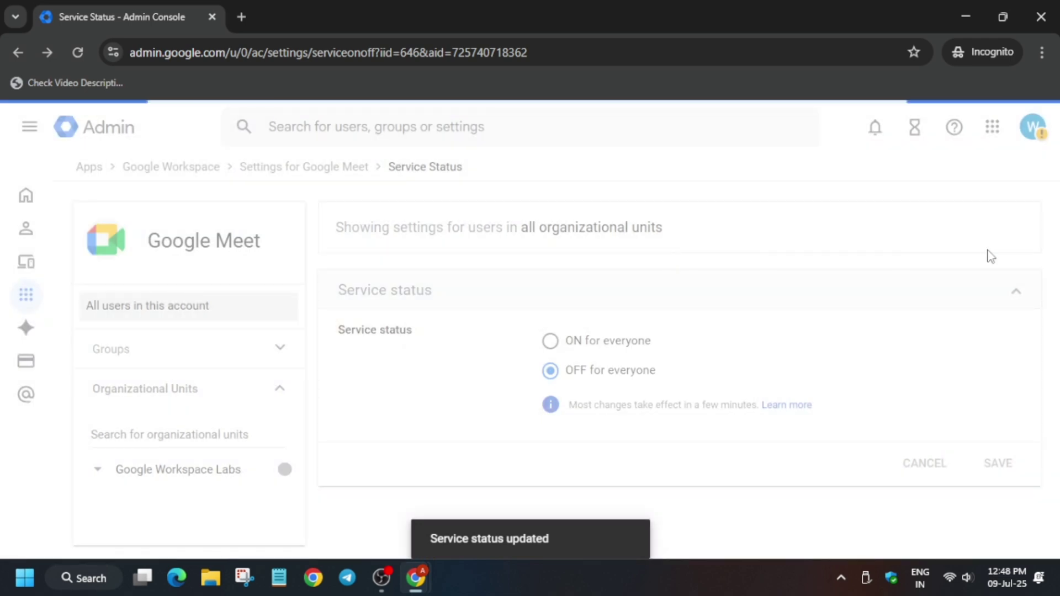
{"action": "left_click", "coordinate": [1017, 293]}
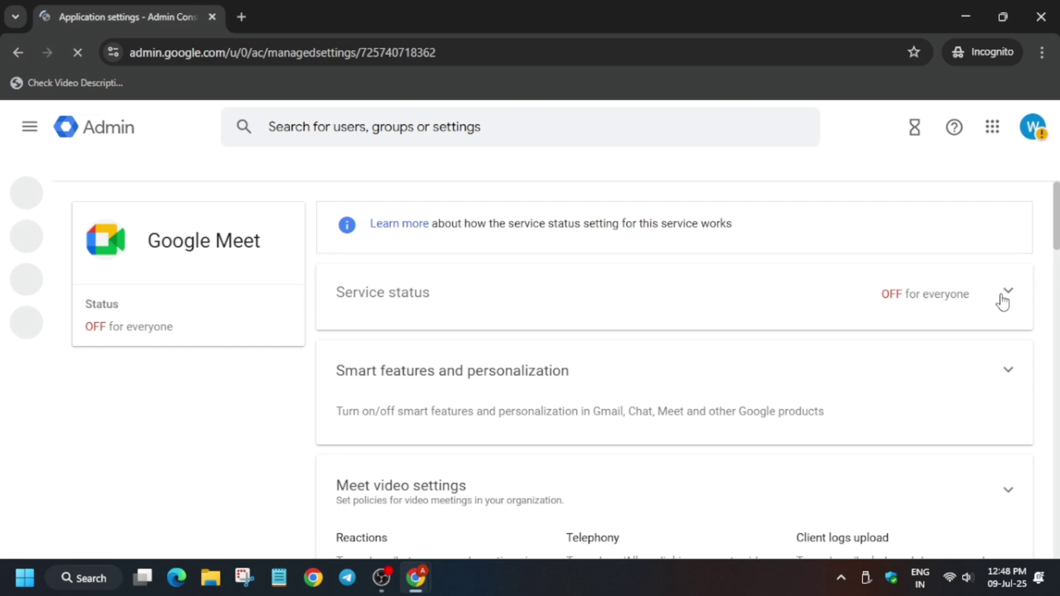
Uncheck 'Let people record their meetings' in Meet video settings and save Recording
{"action": "scroll", "coordinate": [993, 320], "scroll_direction": "down", "scroll_amount": 6}
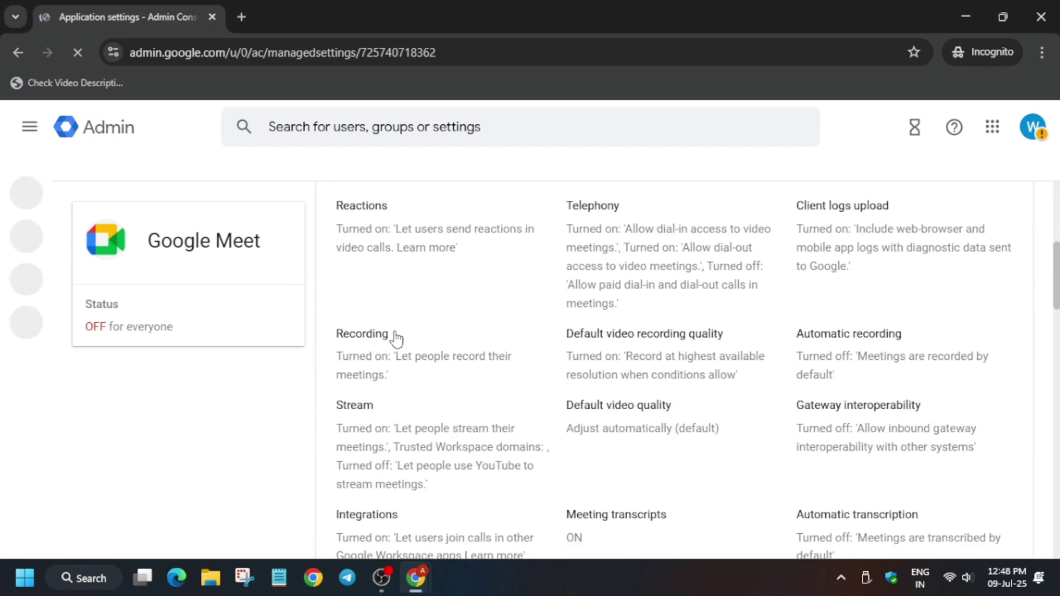
{"action": "left_click", "coordinate": [357, 339]}
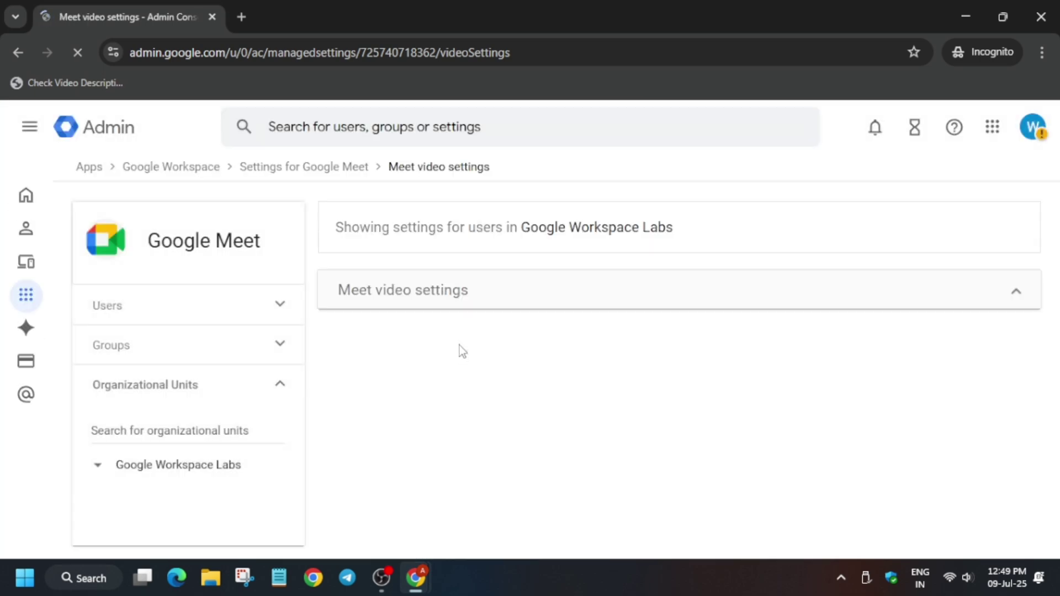
{"action": "scroll", "coordinate": [452, 383], "scroll_direction": "down", "scroll_amount": 10}
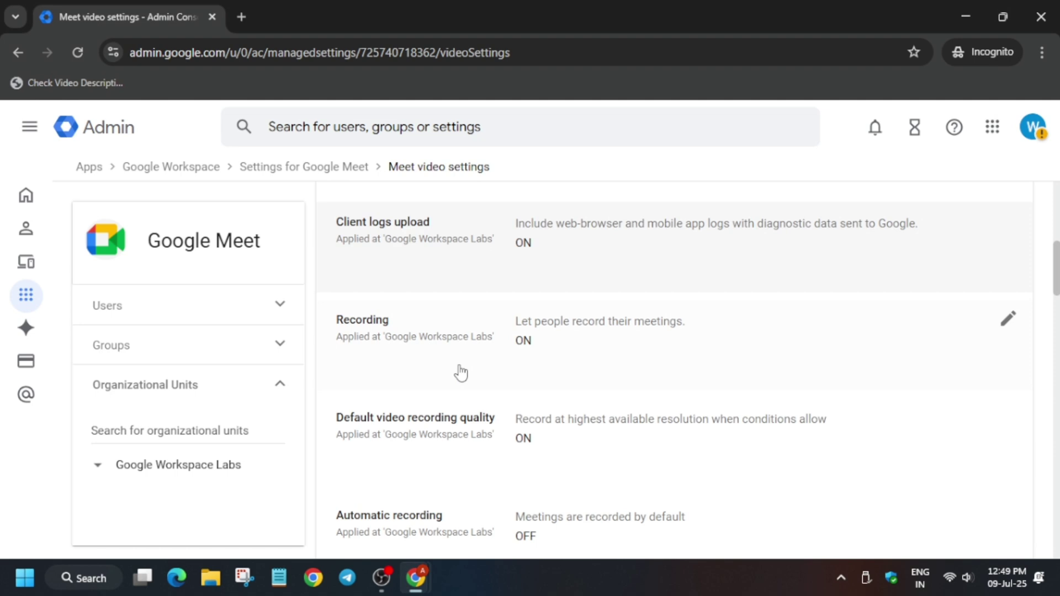
{"action": "left_click", "coordinate": [1008, 320]}
{"action": "left_click", "coordinate": [519, 320]}
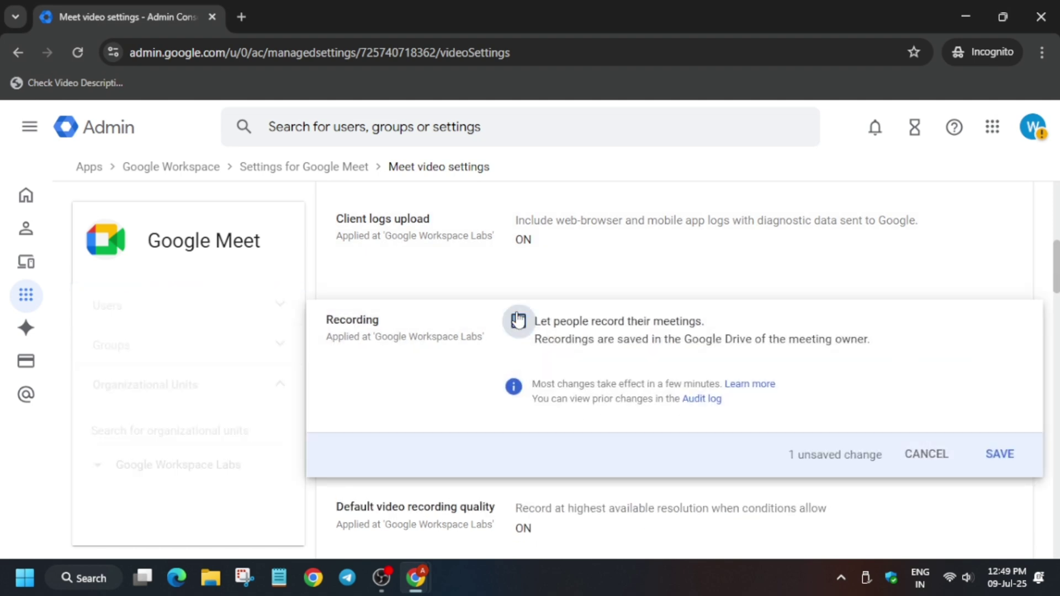
{"action": "left_click", "coordinate": [1011, 456]}
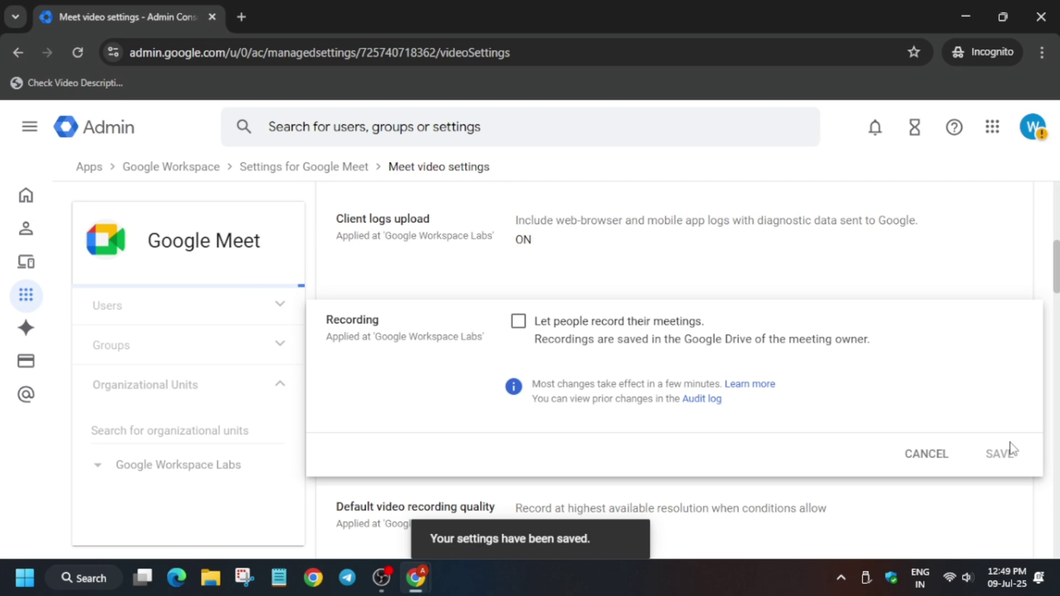
{"action": "scroll", "coordinate": [1009, 446], "scroll_direction": "down", "scroll_amount": 4}
{"action": "scroll", "coordinate": [1008, 445], "scroll_direction": "up", "scroll_amount": 4}
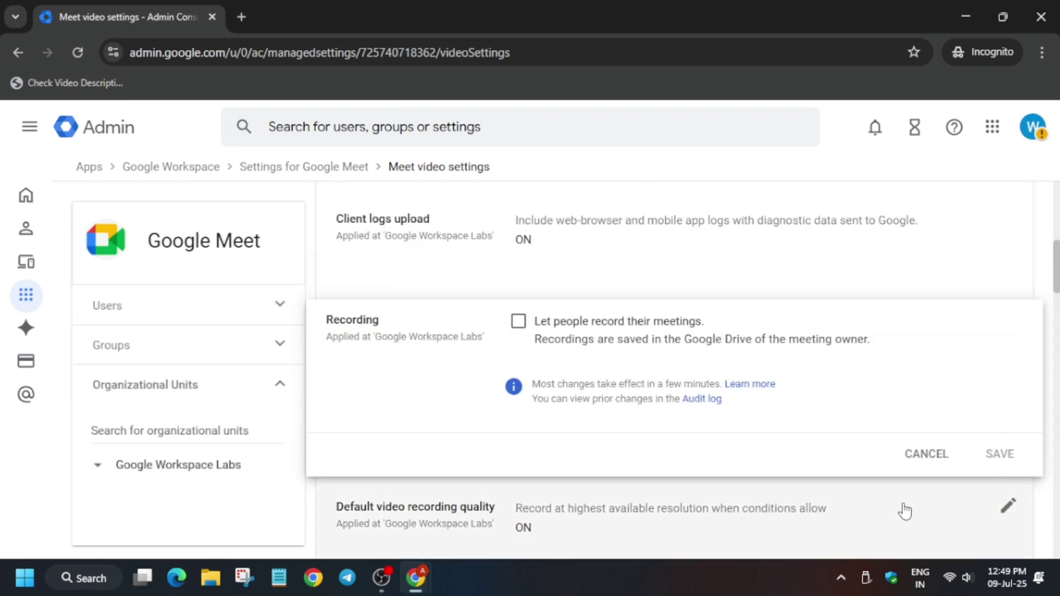
{"action": "left_click", "coordinate": [926, 453]}
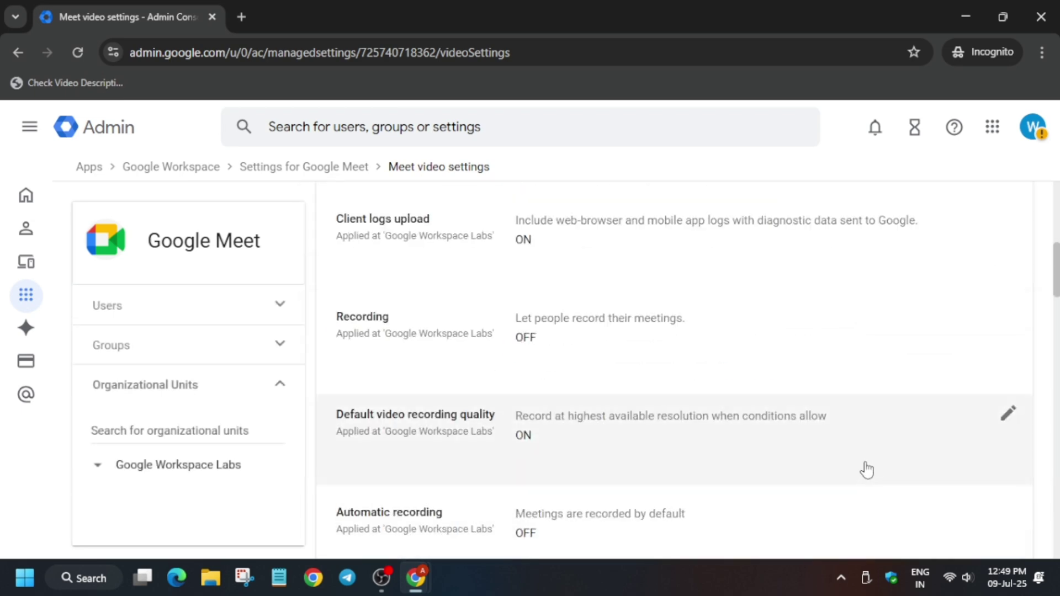
Open the Stream setting in Meet video settings for editing
{"action": "scroll", "coordinate": [867, 470], "scroll_direction": "up", "scroll_amount": 1}
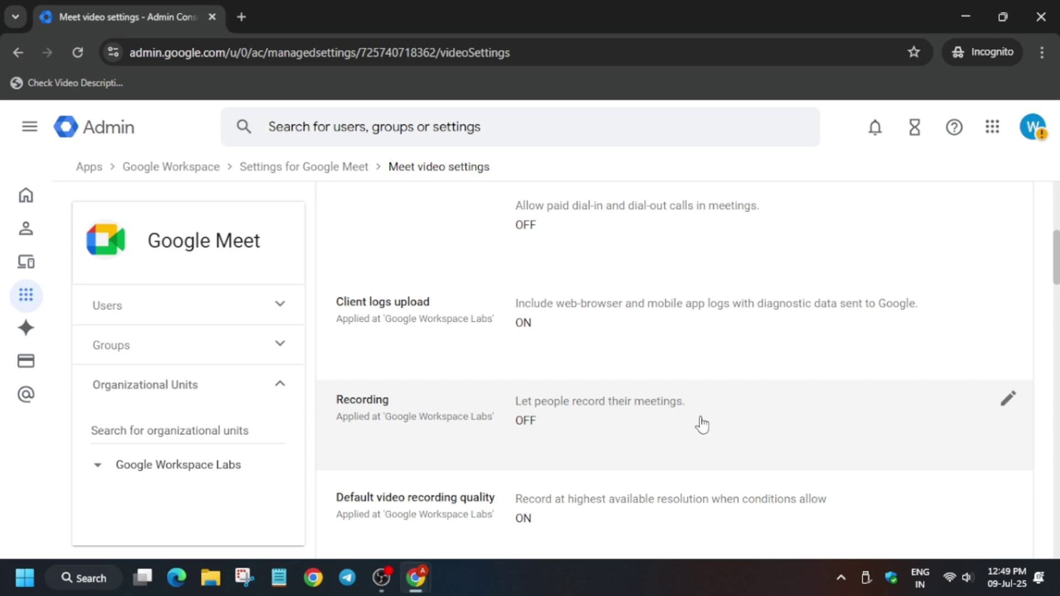
{"action": "scroll", "coordinate": [700, 426], "scroll_direction": "down", "scroll_amount": 5}
{"action": "left_click", "coordinate": [1006, 282]}
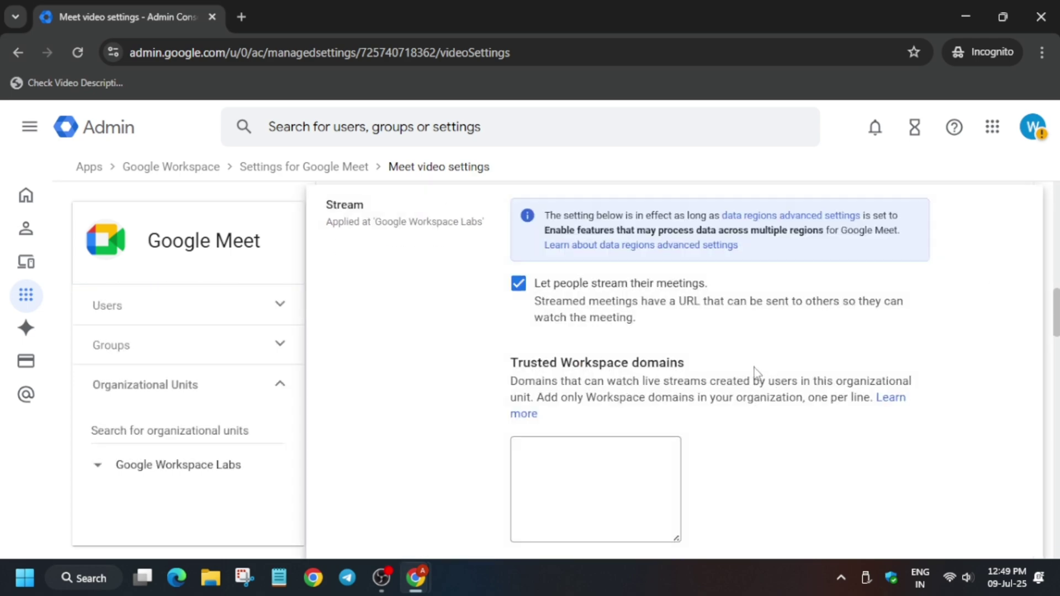
Set Default video quality to Audio only and save it
{"action": "scroll", "coordinate": [759, 370], "scroll_direction": "up", "scroll_amount": 1}
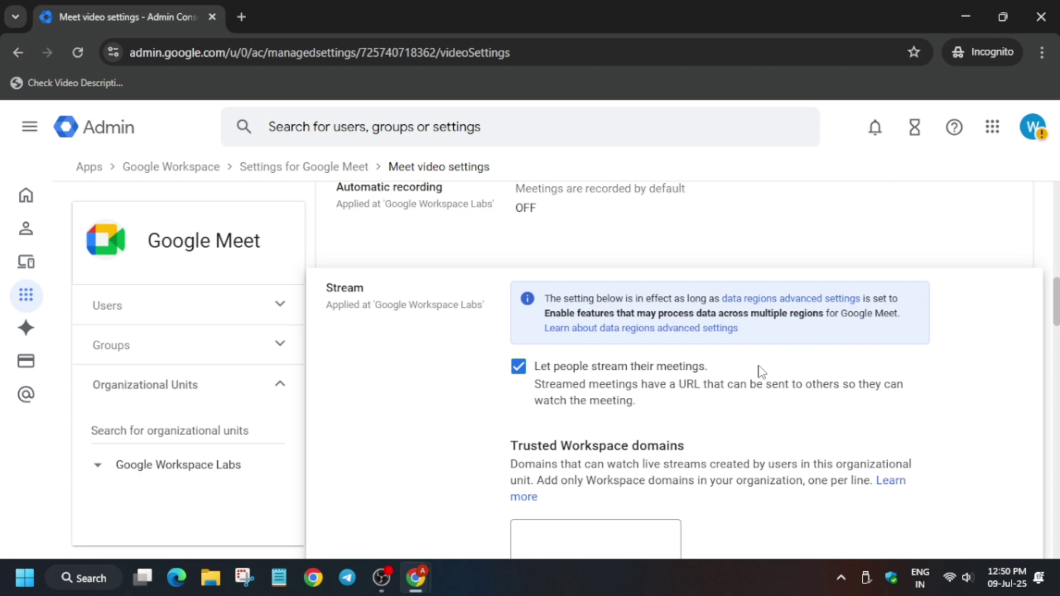
{"action": "scroll", "coordinate": [759, 369], "scroll_direction": "up", "scroll_amount": 3}
{"action": "left_click", "coordinate": [1005, 338]}
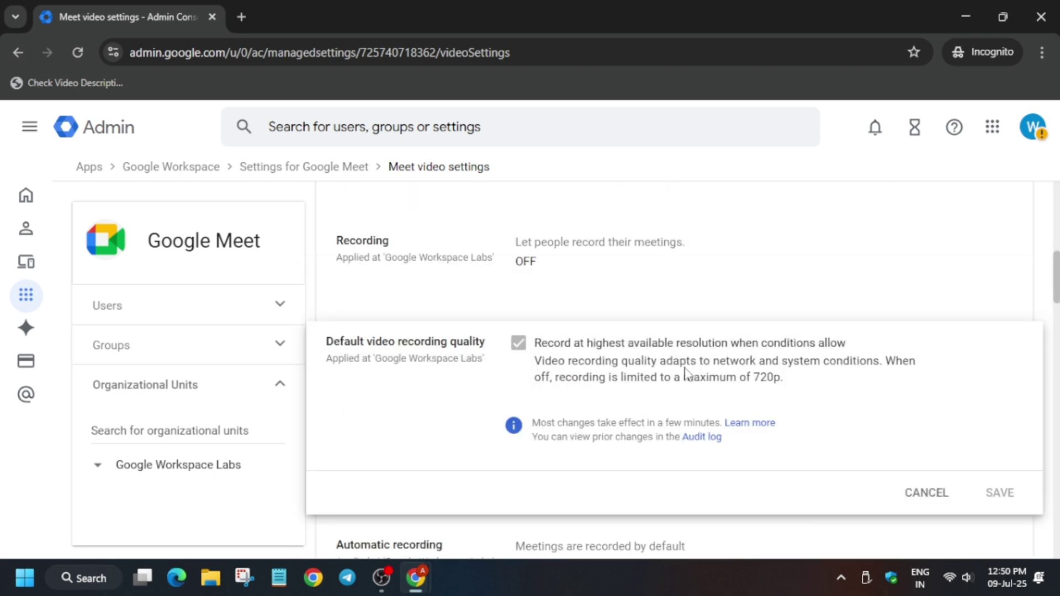
{"action": "left_click", "coordinate": [927, 492]}
{"action": "scroll", "coordinate": [983, 279], "scroll_direction": "down", "scroll_amount": 3}
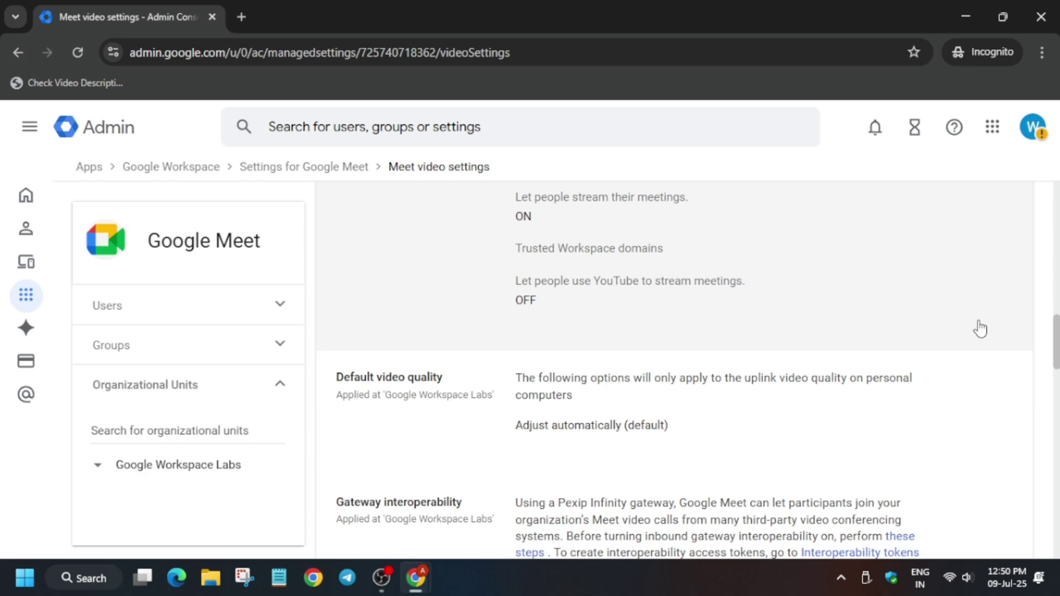
{"action": "left_click", "coordinate": [1022, 398]}
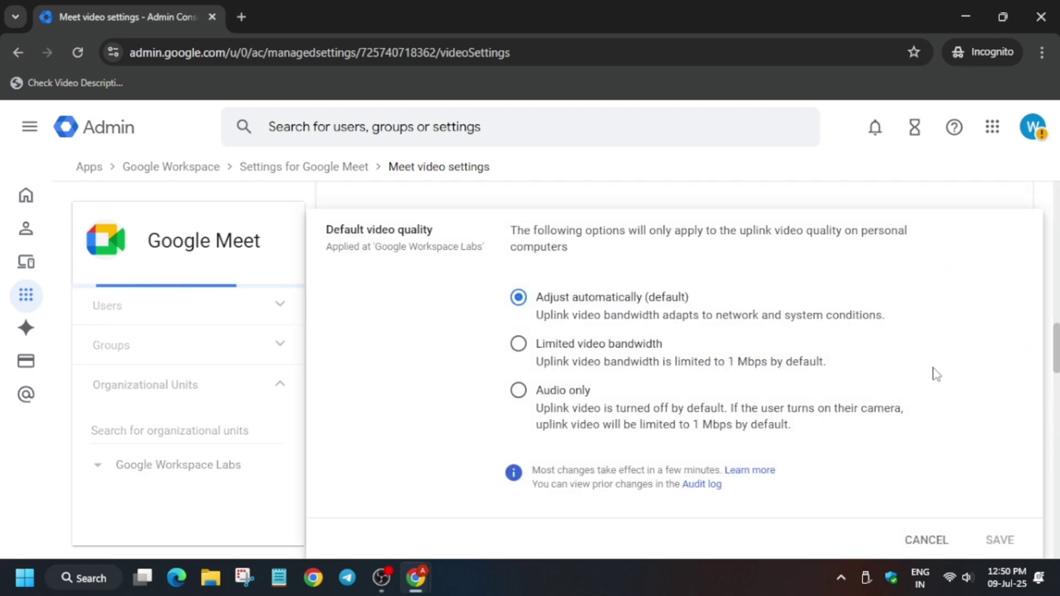
{"action": "left_click", "coordinate": [540, 402]}
{"action": "scroll", "coordinate": [993, 386], "scroll_direction": "down", "scroll_amount": 3}
{"action": "left_click", "coordinate": [999, 371]}
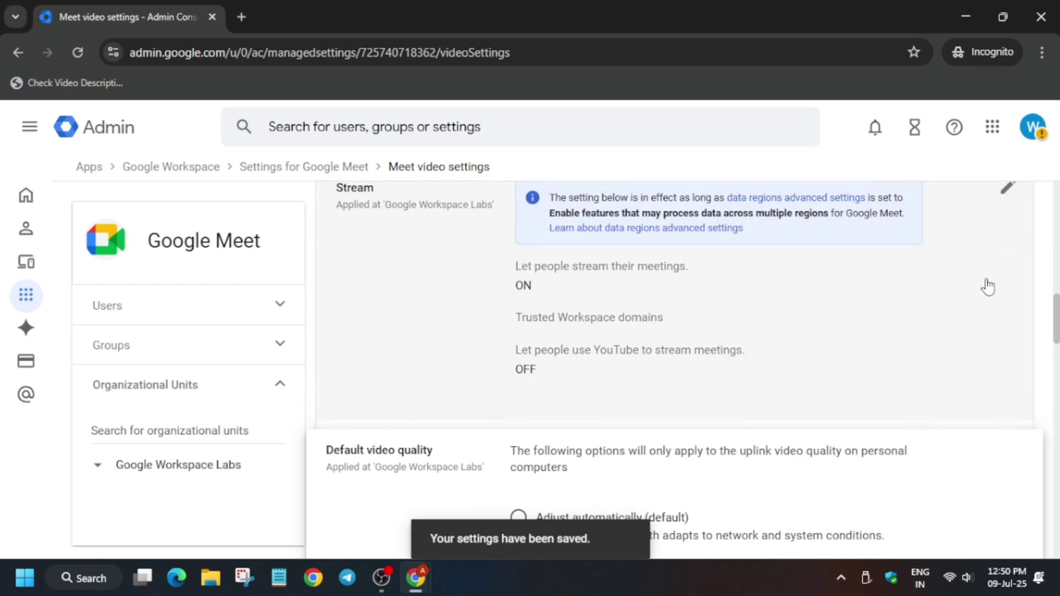
Uncheck 'Let people stream their meetings' in the Stream setting and save
{"action": "scroll", "coordinate": [894, 416], "scroll_direction": "up", "scroll_amount": 3}
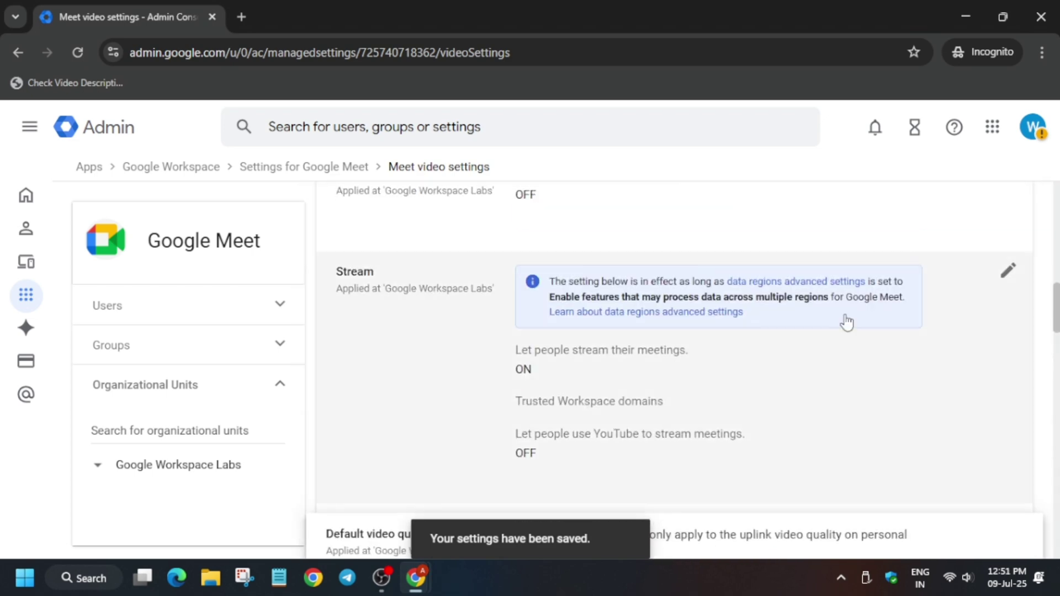
{"action": "left_click", "coordinate": [1000, 276]}
{"action": "left_click", "coordinate": [519, 283]}
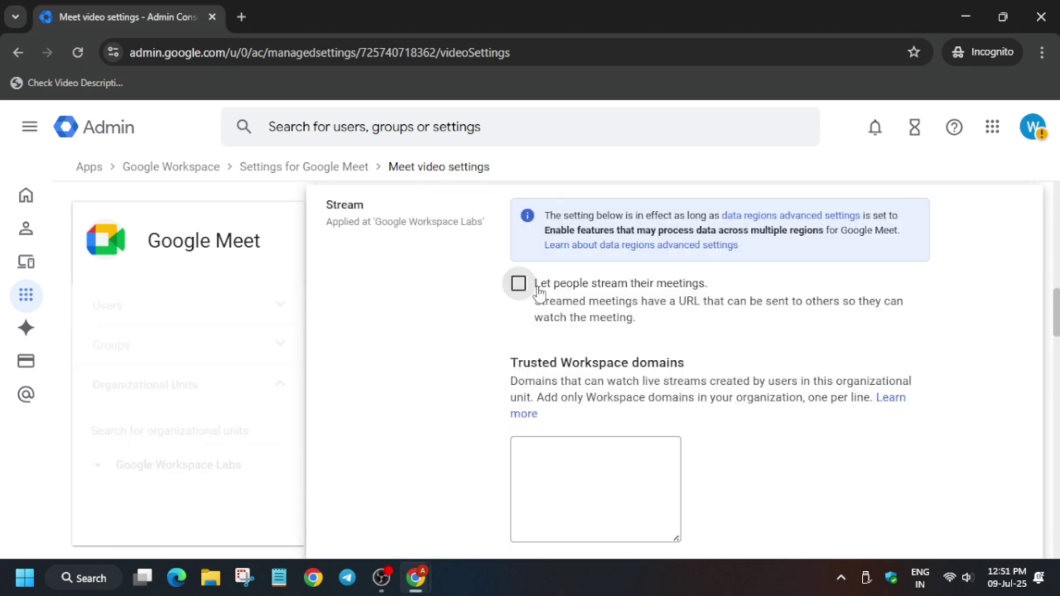
{"action": "scroll", "coordinate": [1036, 461], "scroll_direction": "down", "scroll_amount": 5}
{"action": "left_click", "coordinate": [999, 328]}
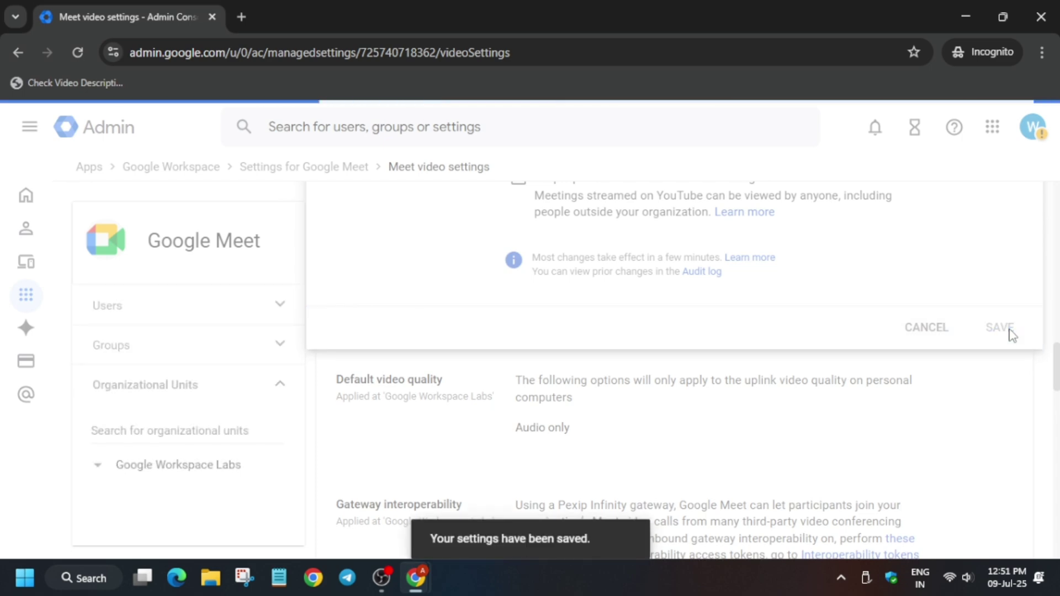
Uncheck 'Users can replace their background with an image' under Visual effects and save
{"action": "scroll", "coordinate": [918, 475], "scroll_direction": "down", "scroll_amount": 7}
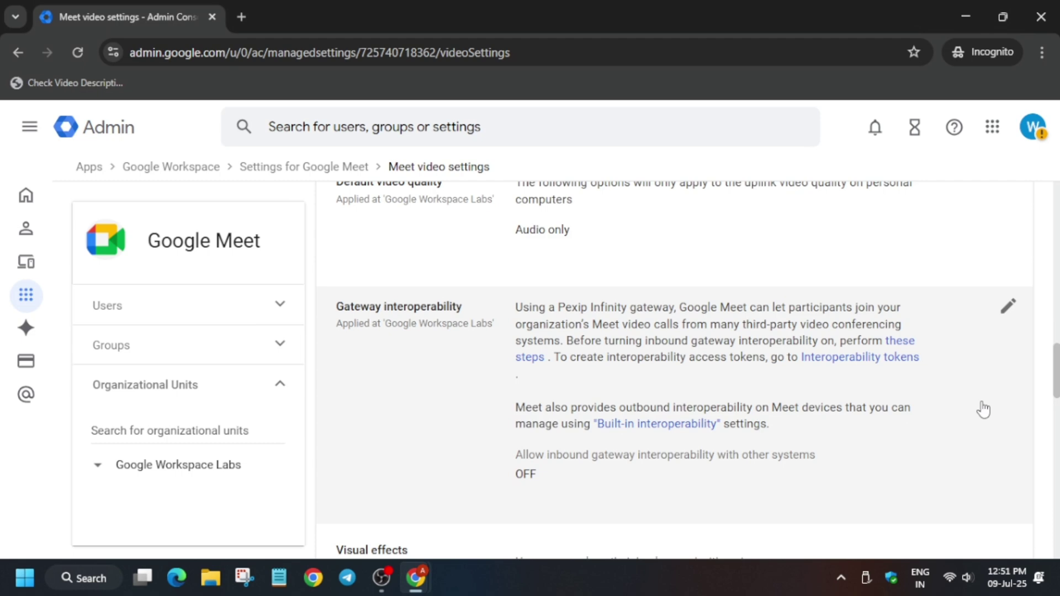
{"action": "scroll", "coordinate": [984, 409], "scroll_direction": "down", "scroll_amount": 5}
{"action": "left_click", "coordinate": [1008, 216]}
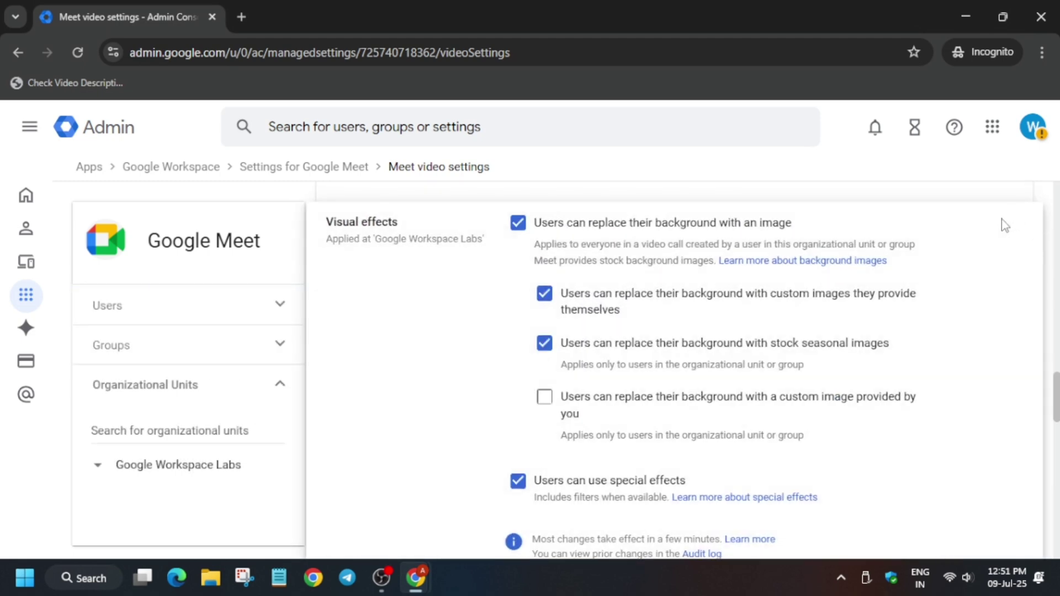
{"action": "left_click", "coordinate": [517, 223]}
{"action": "scroll", "coordinate": [828, 386], "scroll_direction": "down", "scroll_amount": 3}
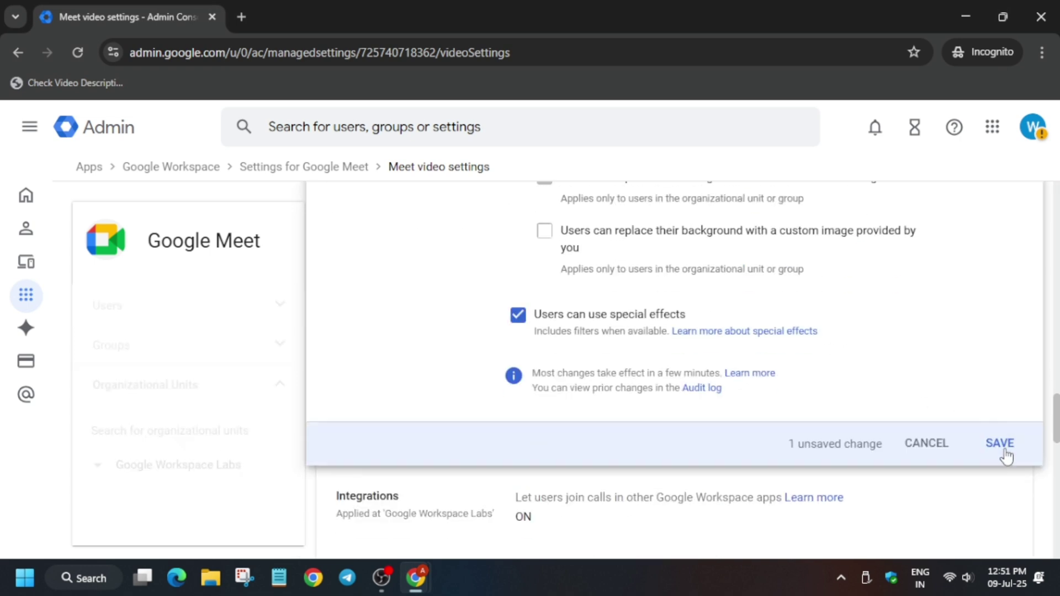
{"action": "left_click", "coordinate": [1000, 443]}
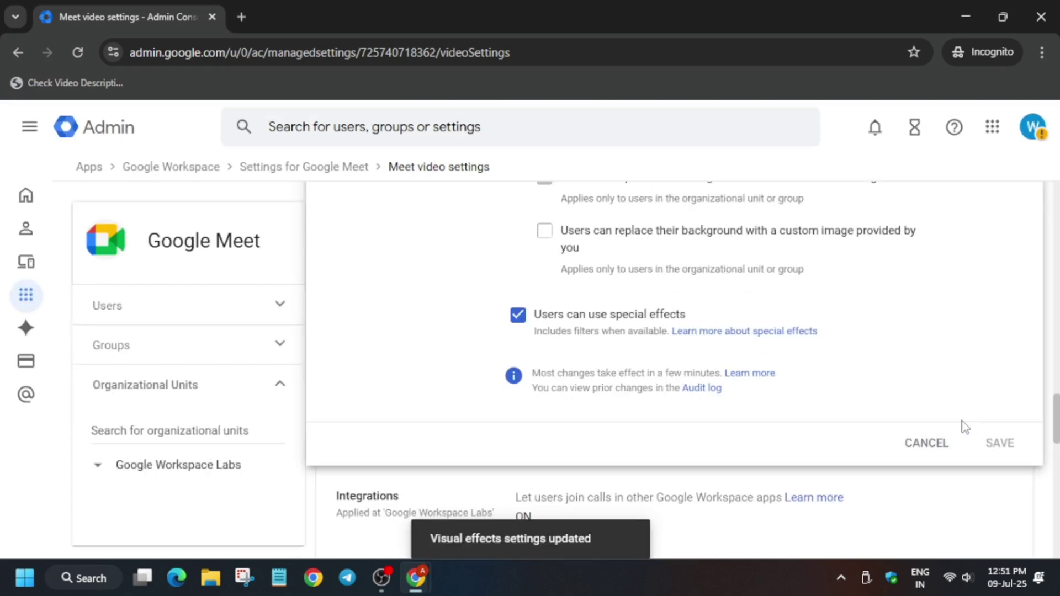
Open Google Calendar from the apps grid, choose the Dark theme, and return to the lab instructions
{"action": "left_click", "coordinate": [993, 128]}
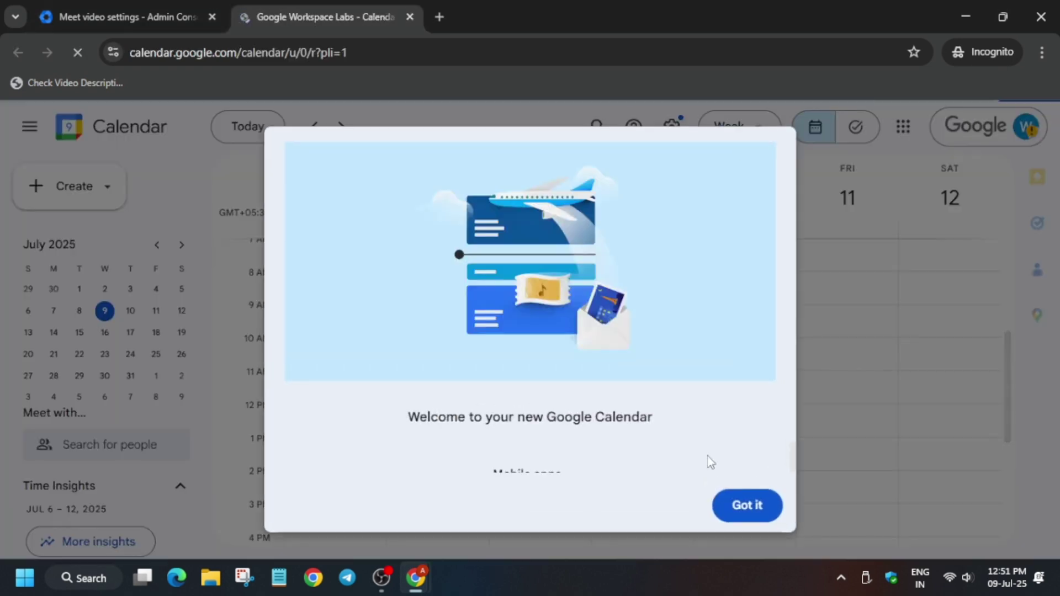
{"action": "left_click", "coordinate": [746, 504]}
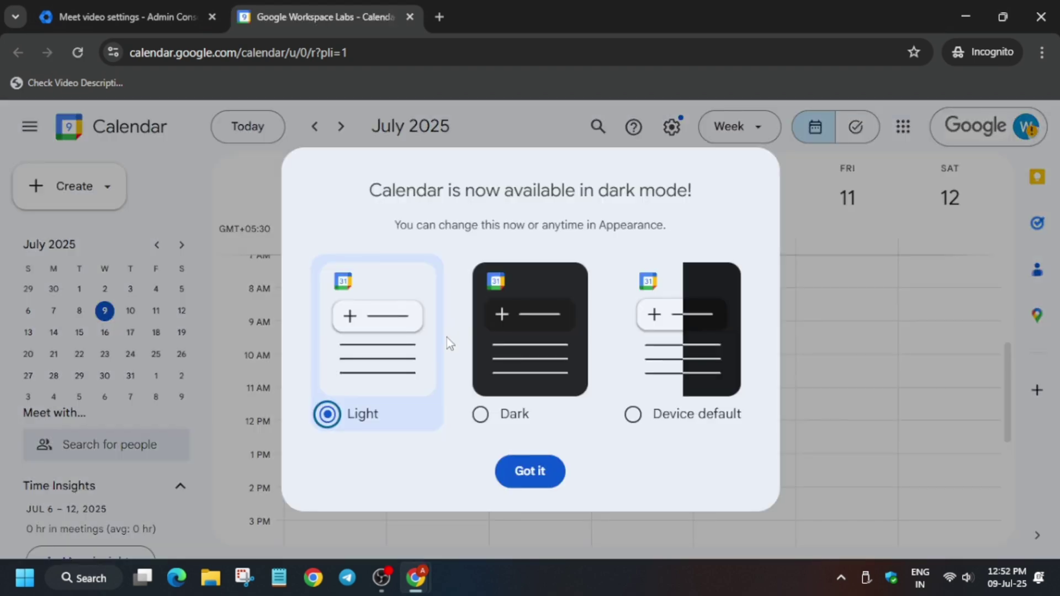
{"action": "left_click", "coordinate": [519, 386]}
{"action": "left_click", "coordinate": [530, 471]}
{"action": "left_click", "coordinate": [104, 190]}
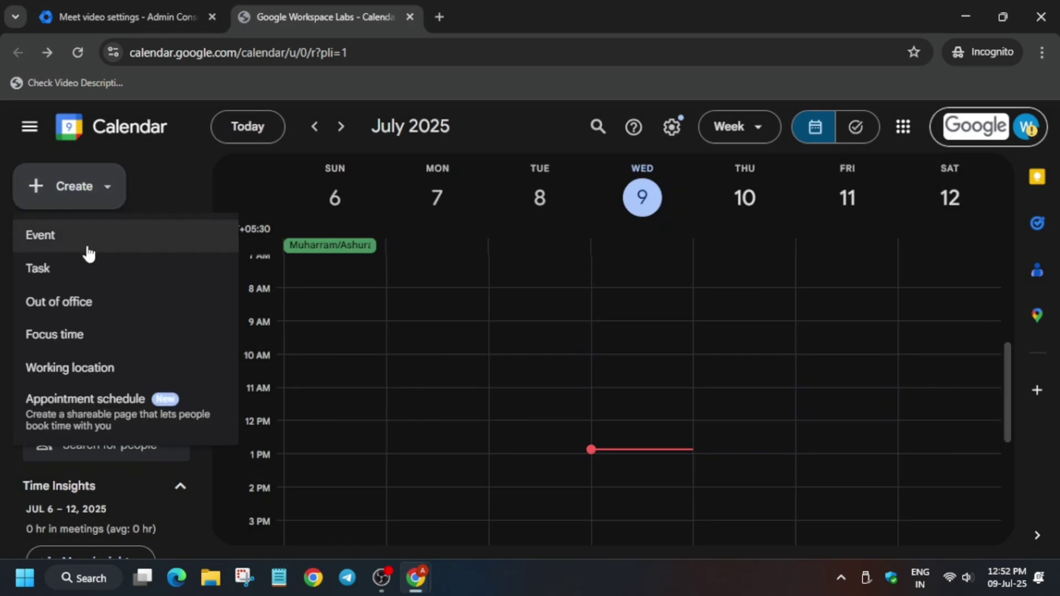
{"action": "key", "text": "Escape"}
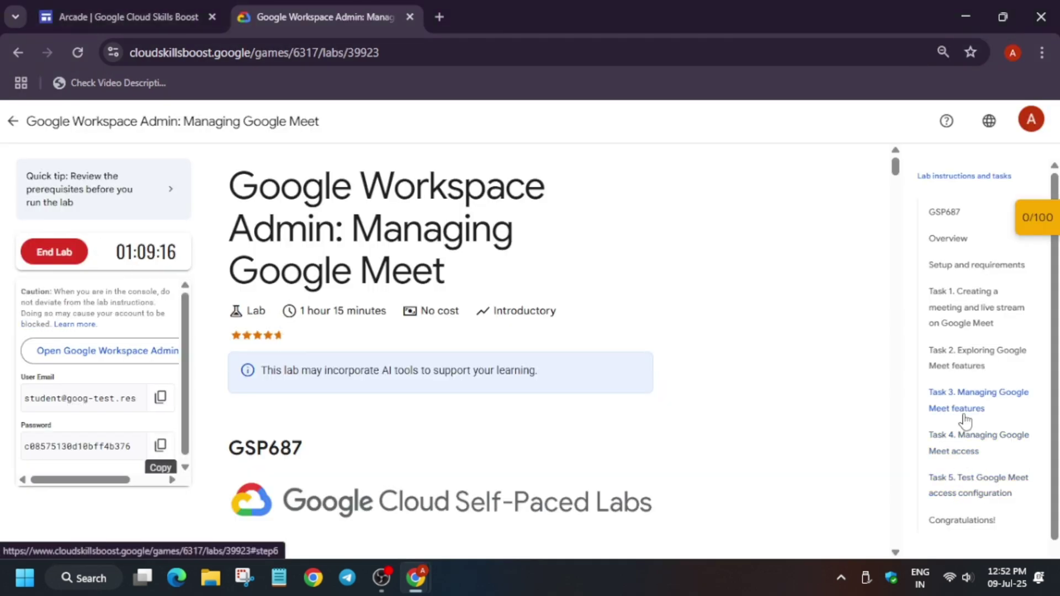
Copy 'Test Meeting 1' from Task 1 Method 3 into a new Calendar event's title
{"action": "left_click", "coordinate": [958, 325]}
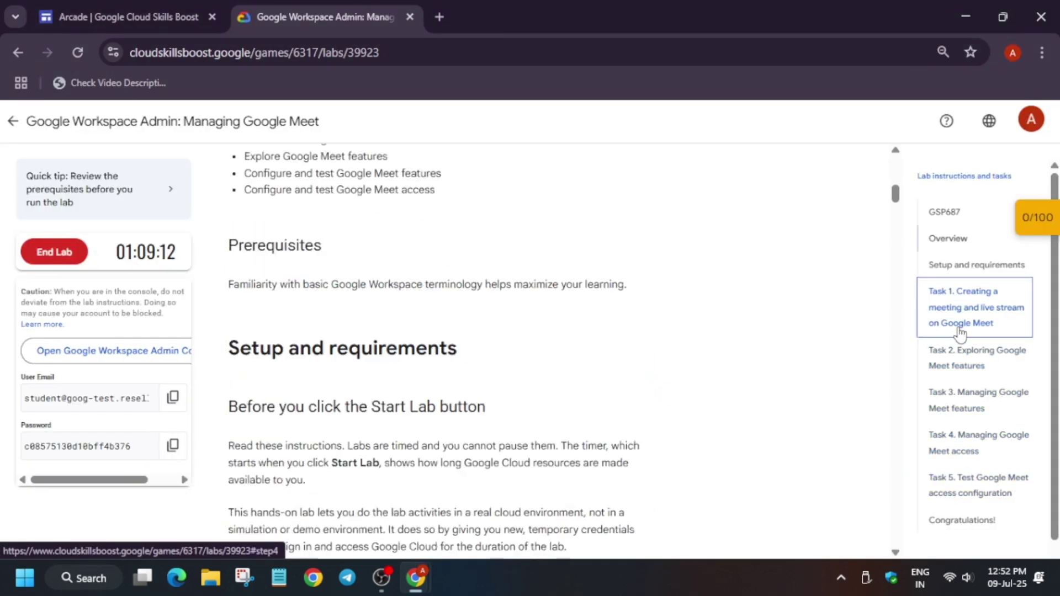
{"action": "scroll", "coordinate": [634, 383], "scroll_direction": "down", "scroll_amount": 8}
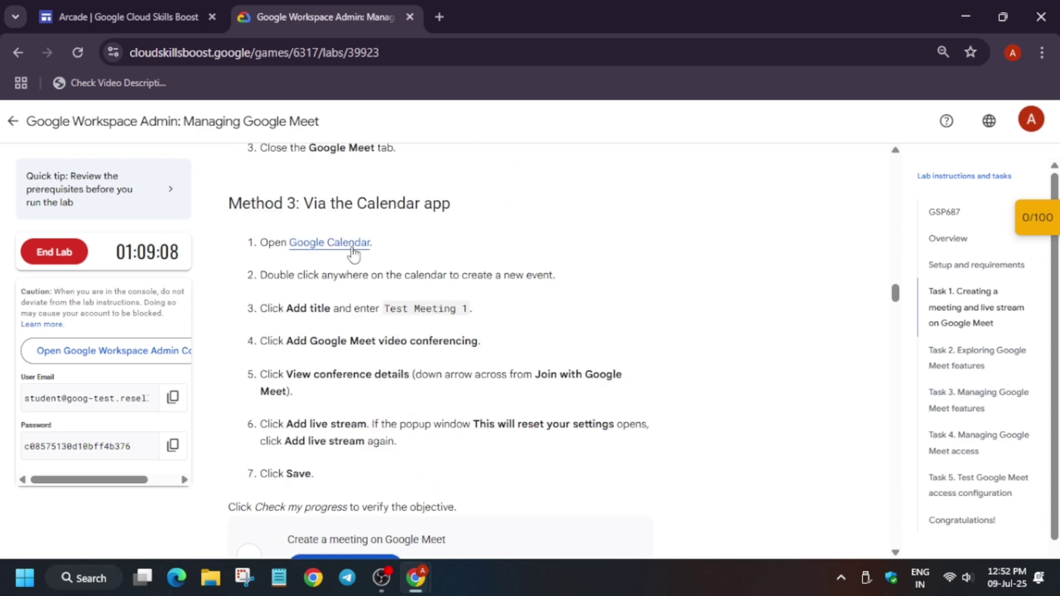
{"action": "left_click_drag", "start_coordinate": [385, 309], "coordinate": [470, 309]}
{"action": "key", "text": "ctrl+c"}
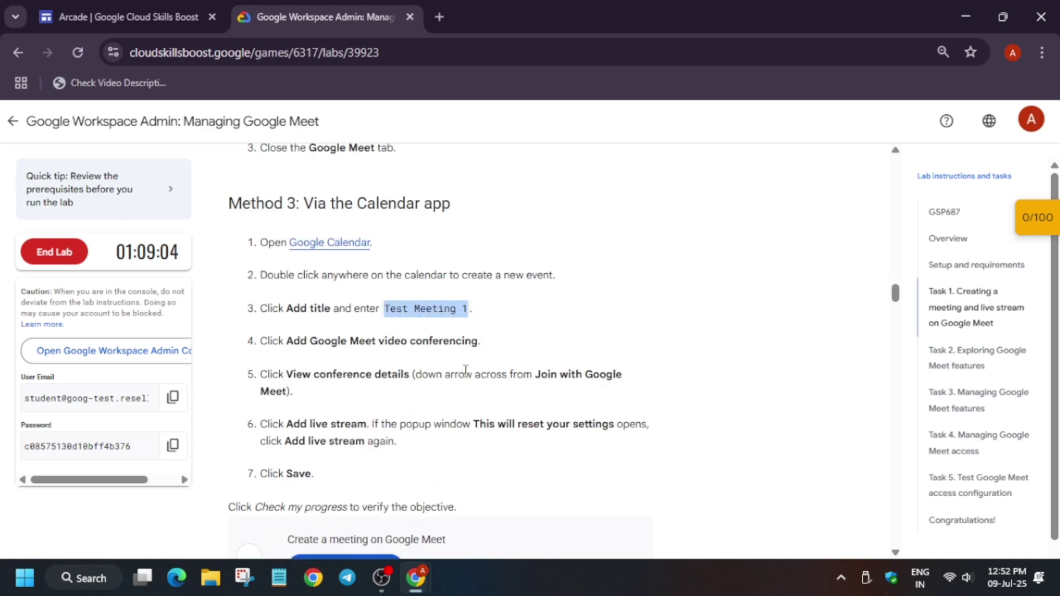
{"action": "key", "text": "alt+Tab"}
{"action": "key", "text": "c"}
{"action": "key", "text": "ctrl+v"}
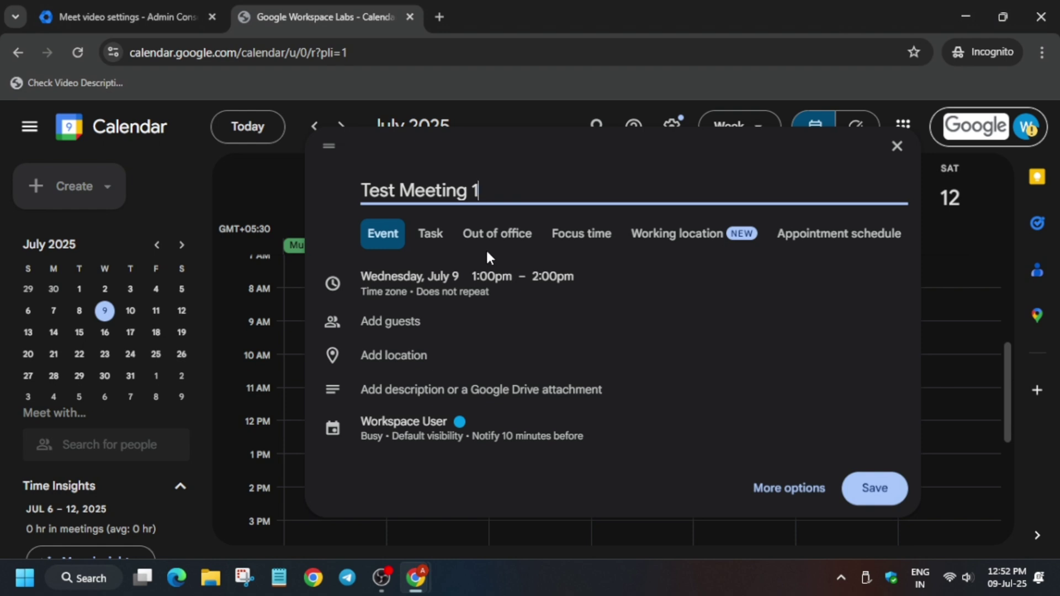
Save Test Meeting 1, then create and save a second event titled Test Meeting 2
{"action": "left_click", "coordinate": [871, 488]}
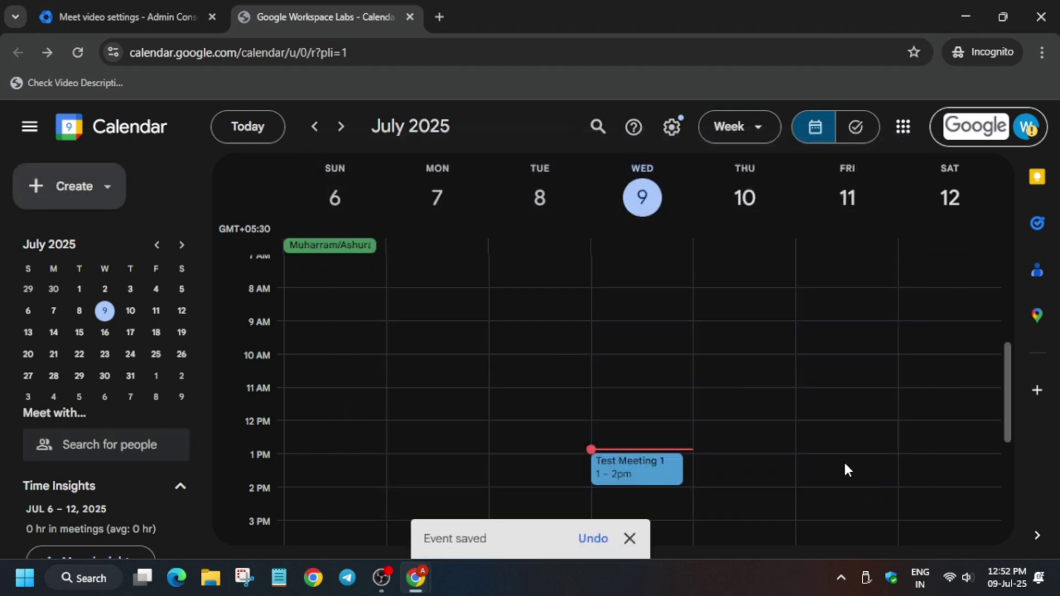
{"action": "left_click", "coordinate": [42, 184]}
{"action": "left_click", "coordinate": [82, 234]}
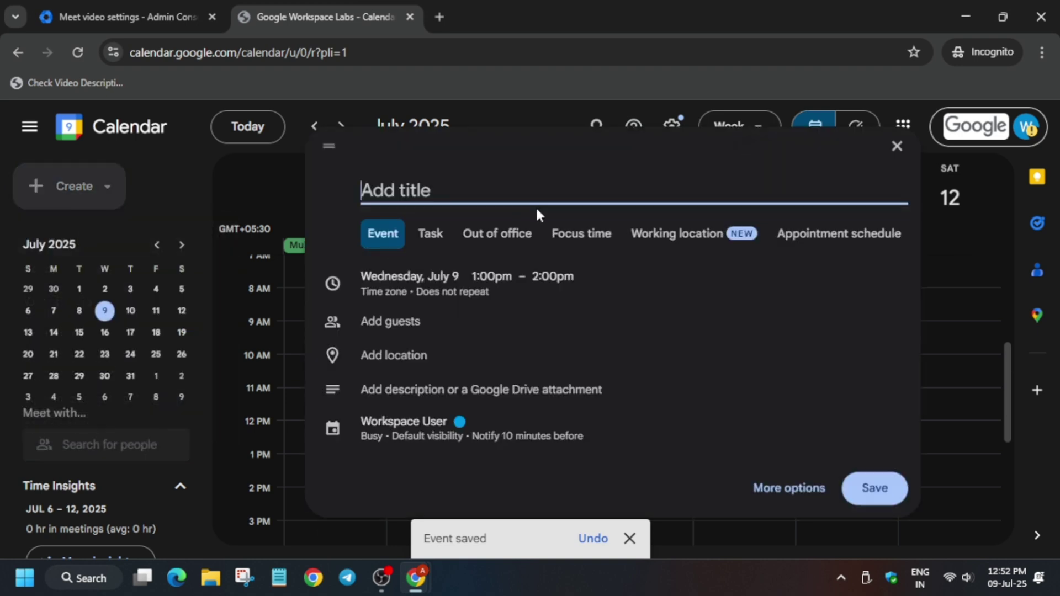
{"action": "key", "text": "ctrl+v"}
{"action": "key", "text": "BackSpace"}
{"action": "type", "text": "2"}
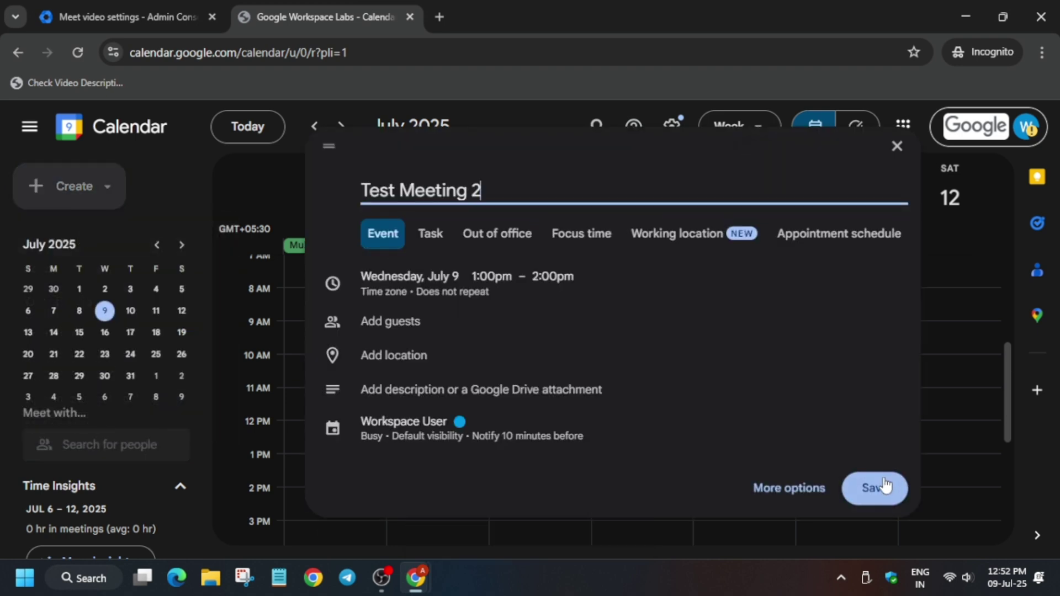
{"action": "left_click", "coordinate": [883, 485]}
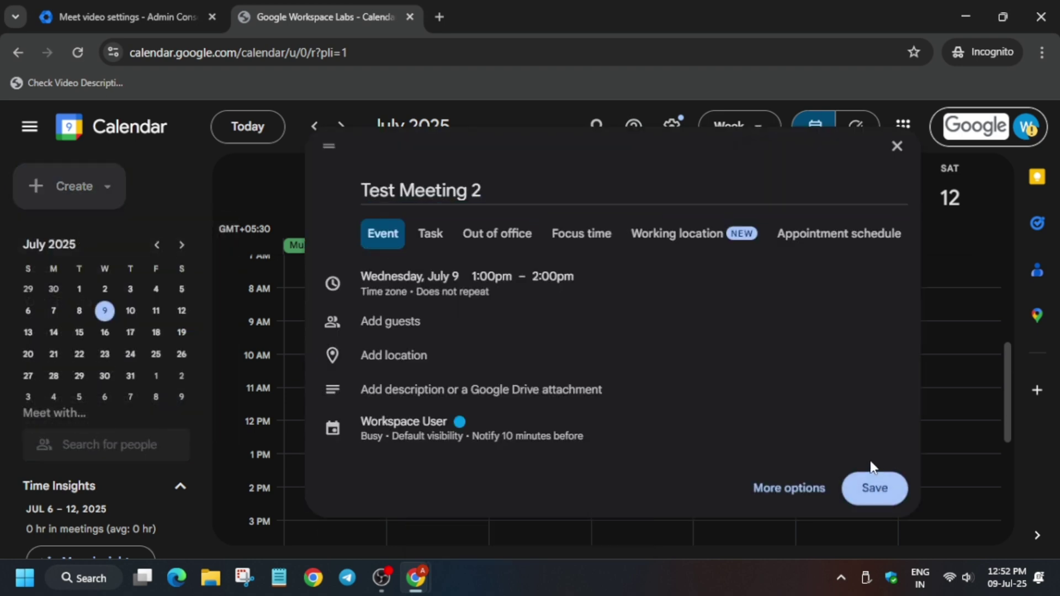
Run Check my progress on the lab's checkpoints list to confirm the meeting-creation step
{"action": "key", "text": "alt+Tab"}
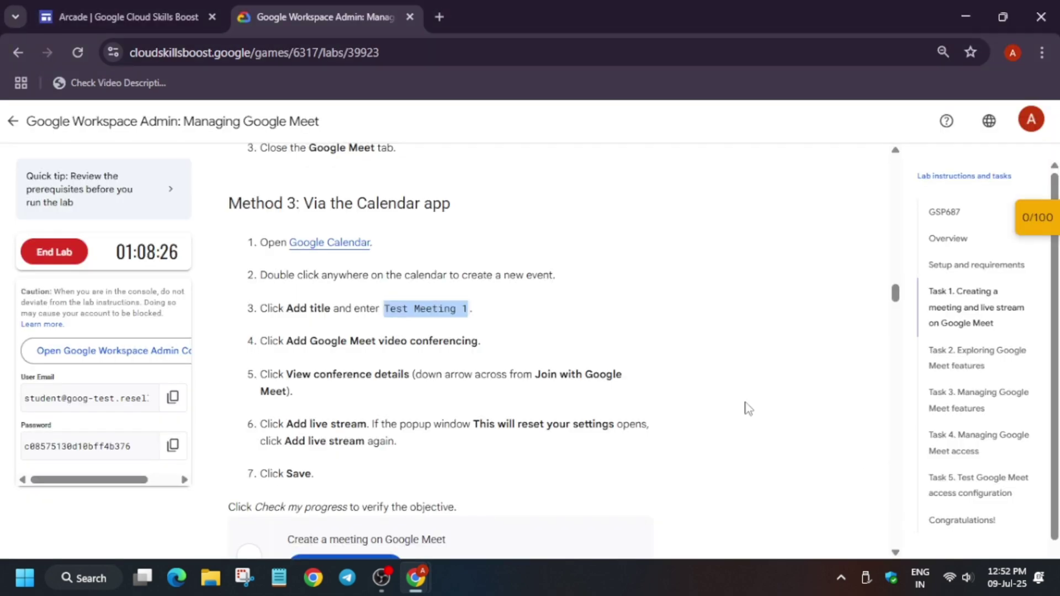
{"action": "scroll", "coordinate": [745, 408], "scroll_direction": "down", "scroll_amount": 8}
{"action": "scroll", "coordinate": [552, 387], "scroll_direction": "up", "scroll_amount": 3}
{"action": "scroll", "coordinate": [371, 375], "scroll_direction": "down", "scroll_amount": 10}
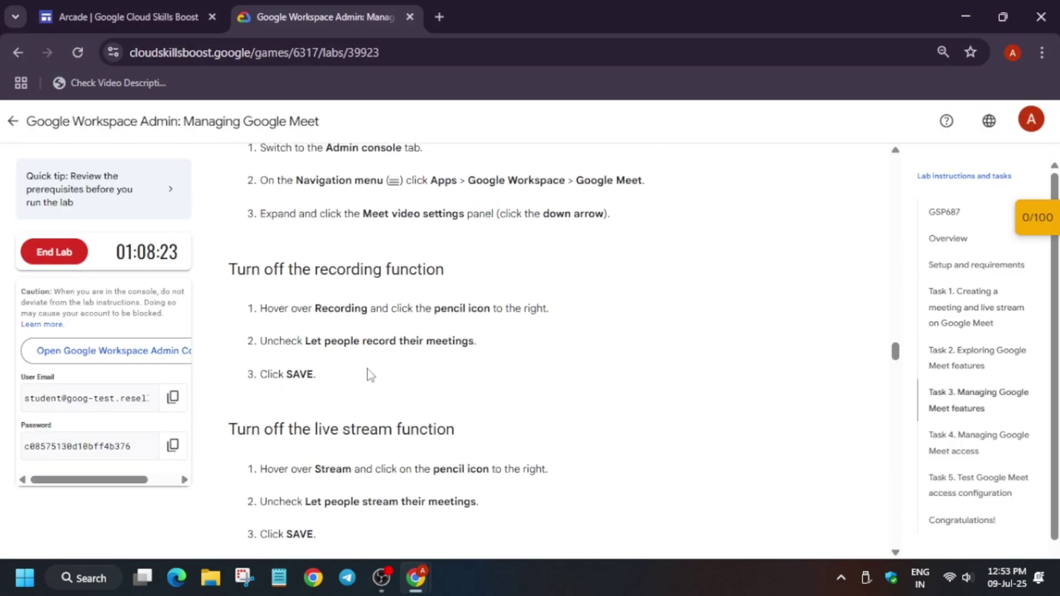
{"action": "left_click", "coordinate": [1048, 217]}
{"action": "left_click", "coordinate": [959, 250]}
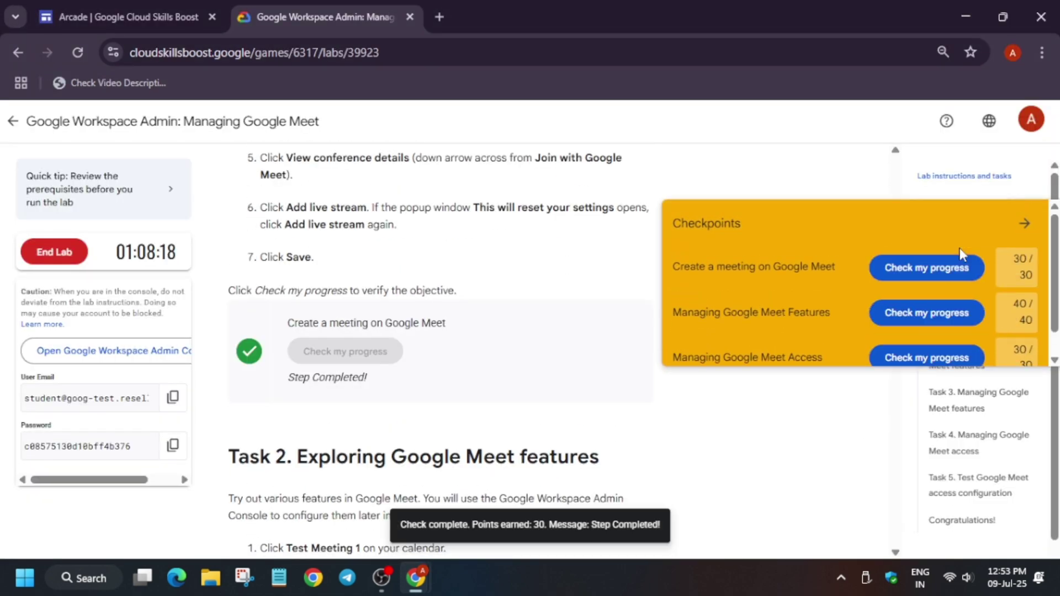